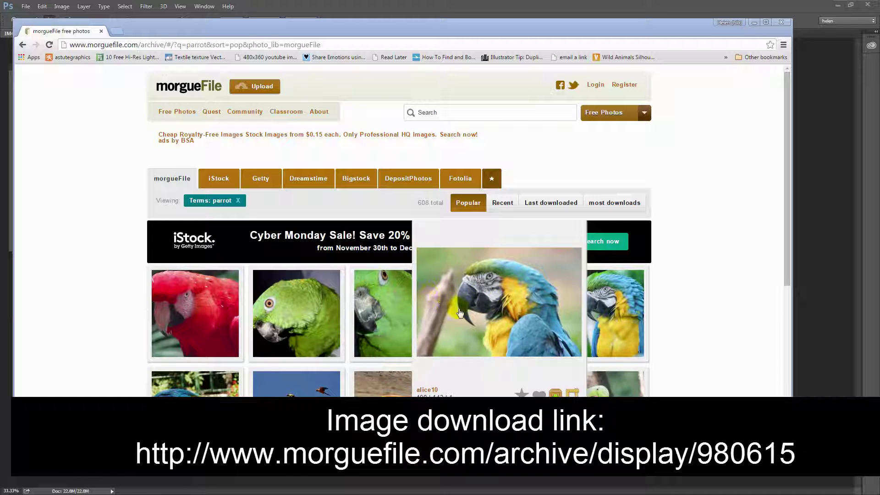
Step: Bring the macaw photo forward and view its 3456 × 2304 px, 72 ppi size in Image Size
{"action": "left_click", "coordinate": [755, 22]}
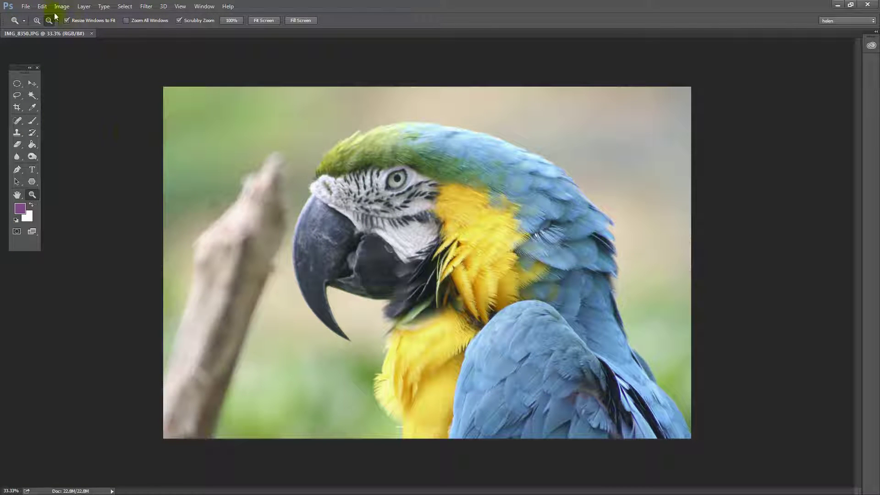
{"action": "left_click", "coordinate": [57, 6]}
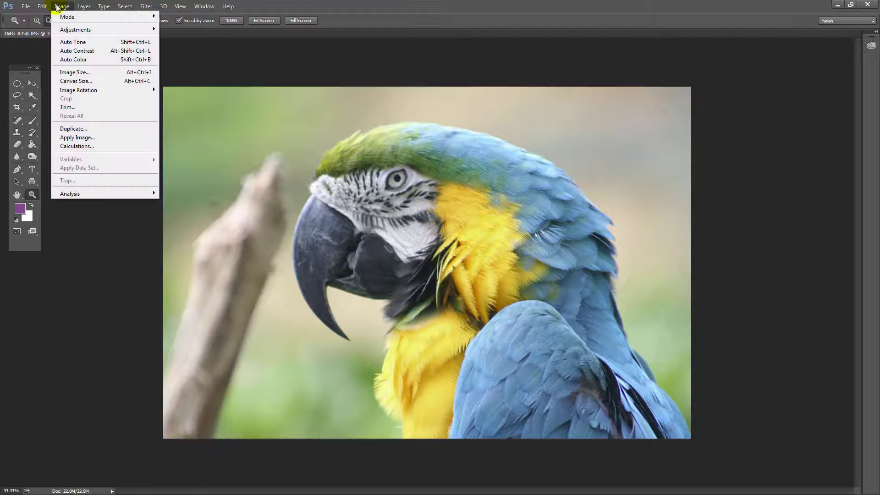
{"action": "left_click", "coordinate": [69, 72]}
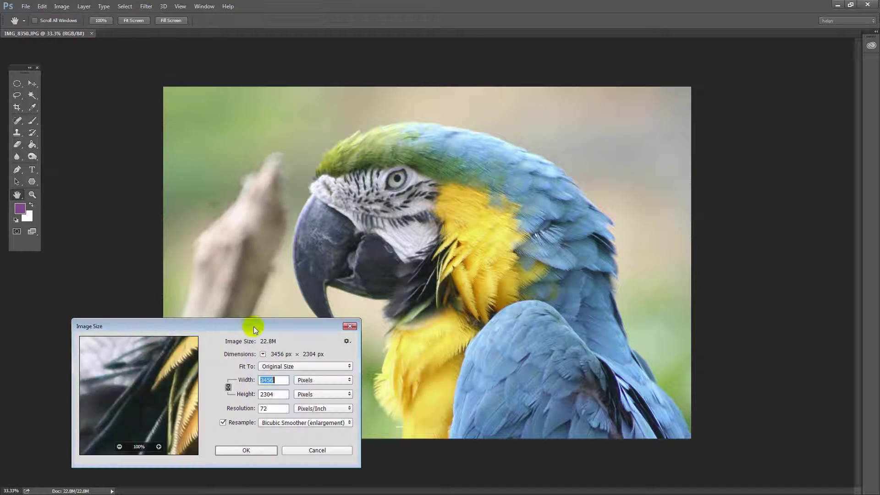
{"action": "left_click_drag", "start_coordinate": [236, 327], "coordinate": [167, 308]}
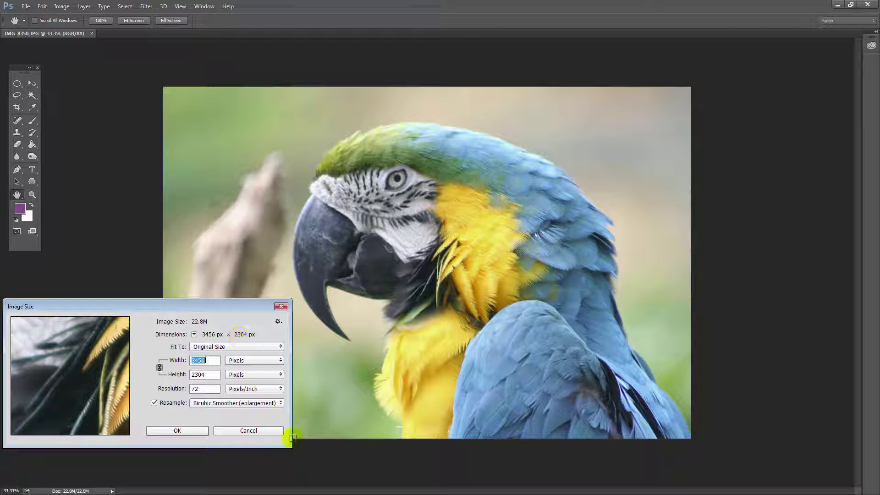
Step: Set the Crop tool to a fixed 2300 px × 2300 px square
{"action": "left_click", "coordinate": [245, 430]}
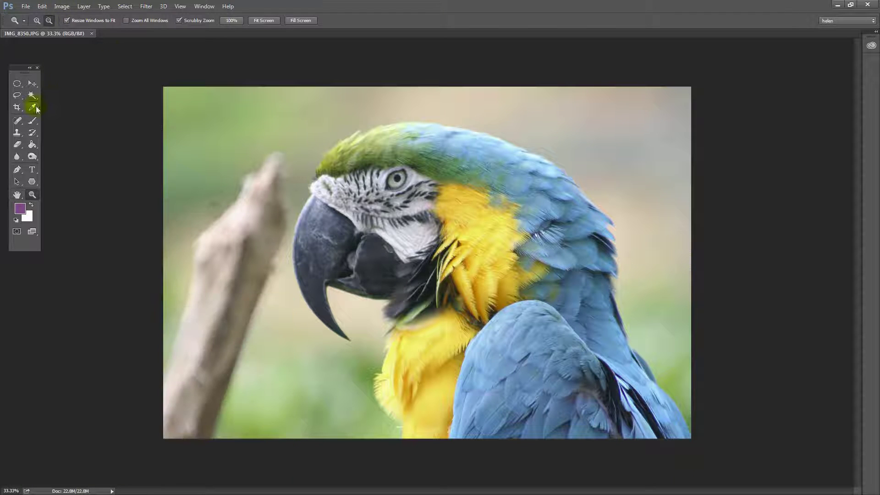
{"action": "left_click", "coordinate": [22, 103]}
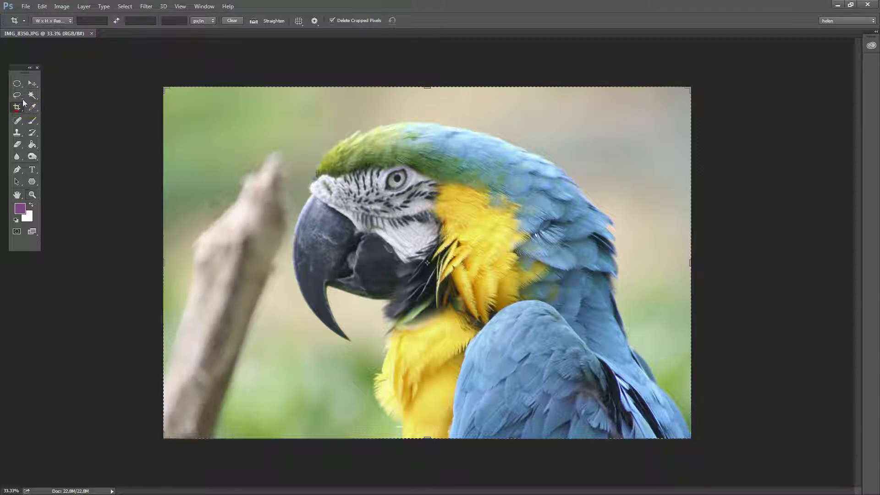
{"action": "left_click", "coordinate": [82, 20]}
{"action": "type", "text": "23"}
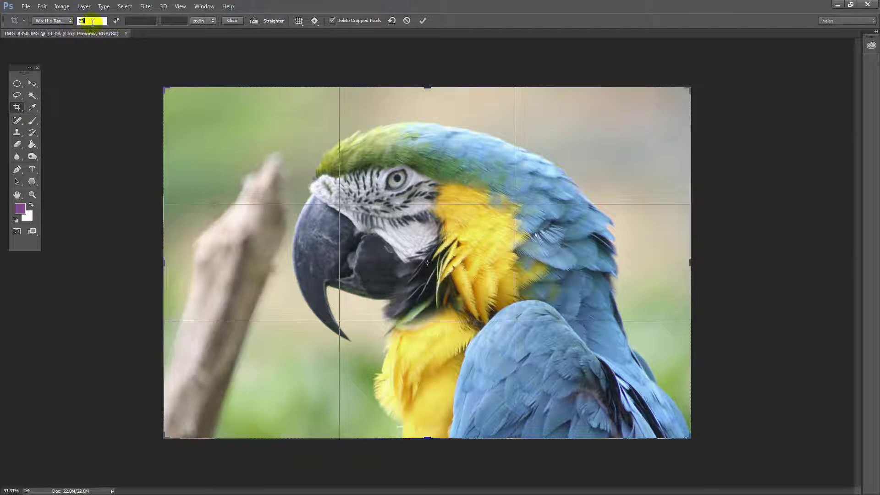
{"action": "type", "text": "00px"}
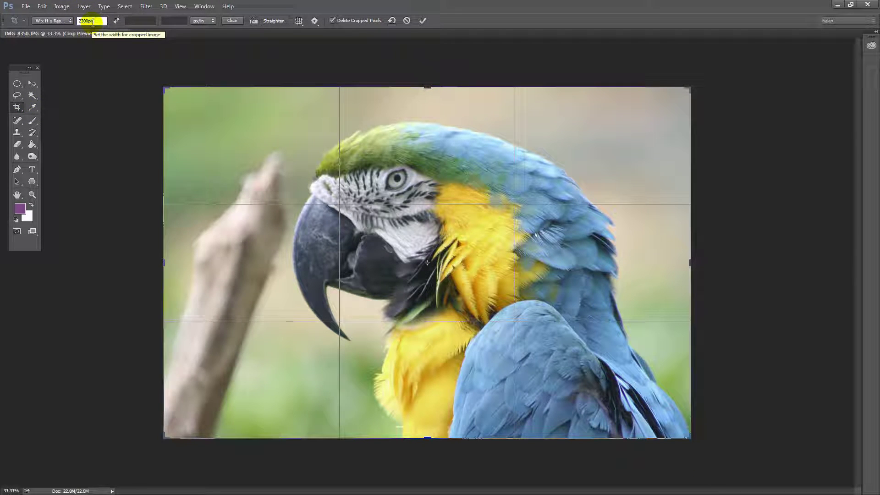
{"action": "key", "text": "Tab"}
{"action": "type", "text": "2"}
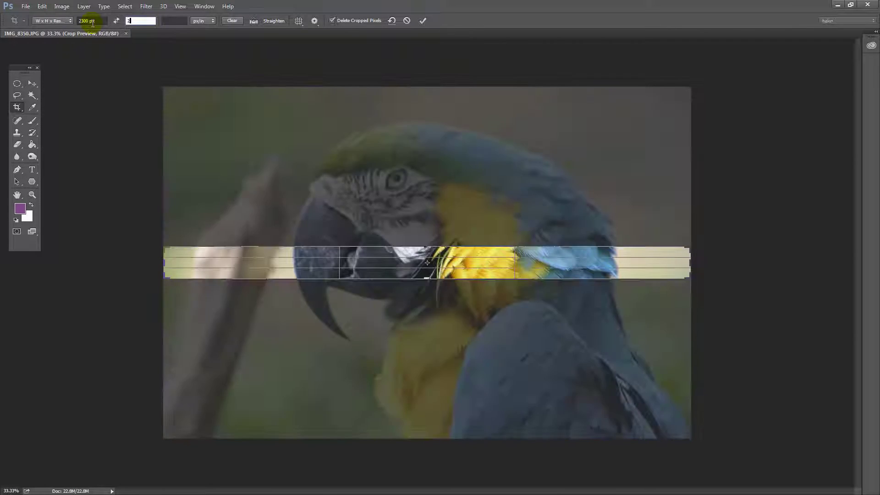
{"action": "type", "text": "300p"}
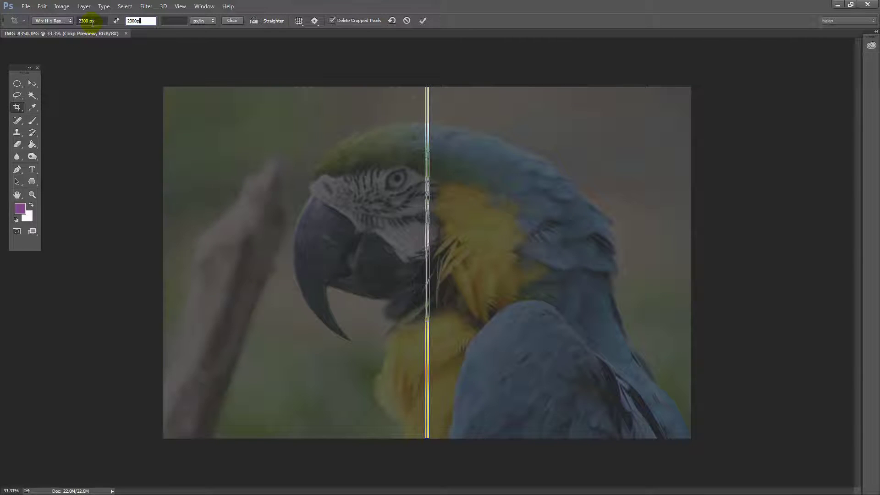
{"action": "type", "text": "x"}
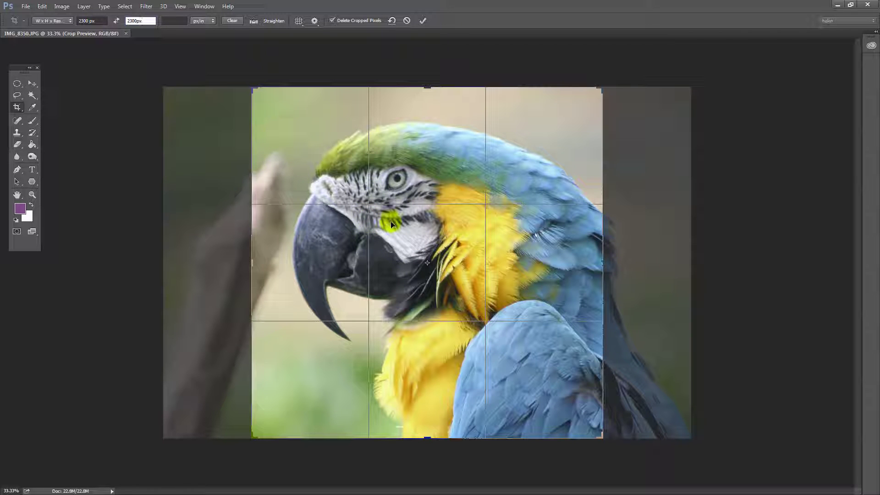
Step: Frame the square crop around the parrot's head and commit it
{"action": "left_click_drag", "start_coordinate": [391, 233], "coordinate": [367, 236]}
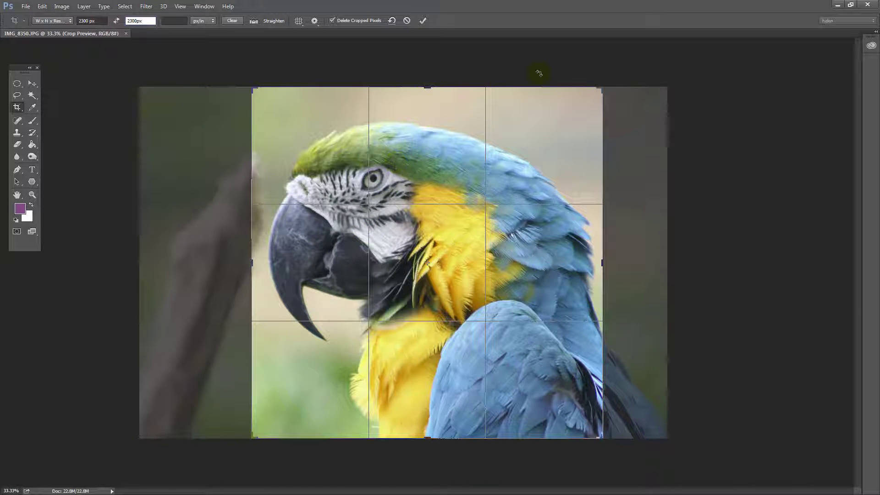
{"action": "left_click_drag", "start_coordinate": [600, 88], "coordinate": [583, 98]}
{"action": "left_click_drag", "start_coordinate": [499, 158], "coordinate": [499, 159]}
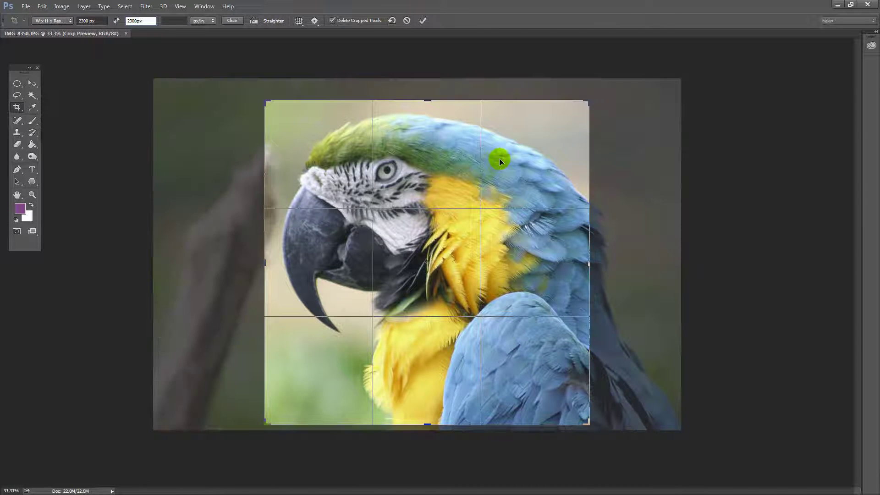
{"action": "left_click", "coordinate": [423, 19]}
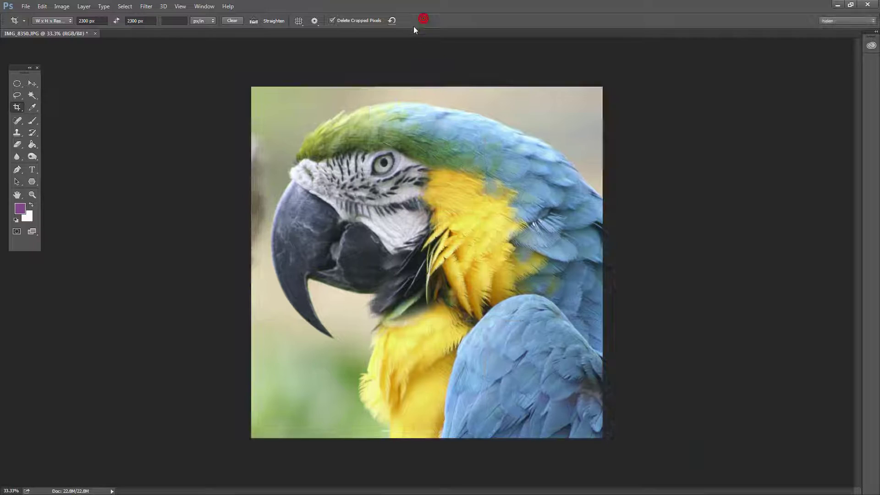
Step: Confirm in Image Size that the photo is now 2300 × 2300 px, leaving it unchanged
{"action": "left_click", "coordinate": [62, 6]}
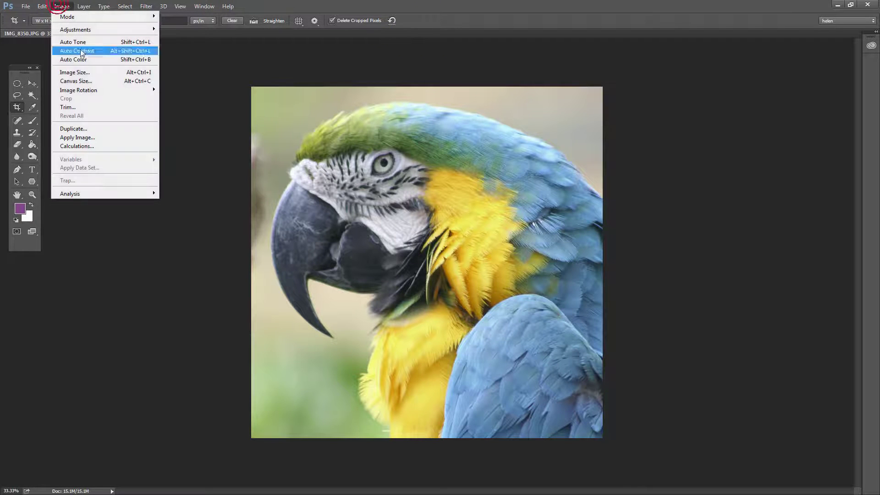
{"action": "left_click", "coordinate": [88, 72]}
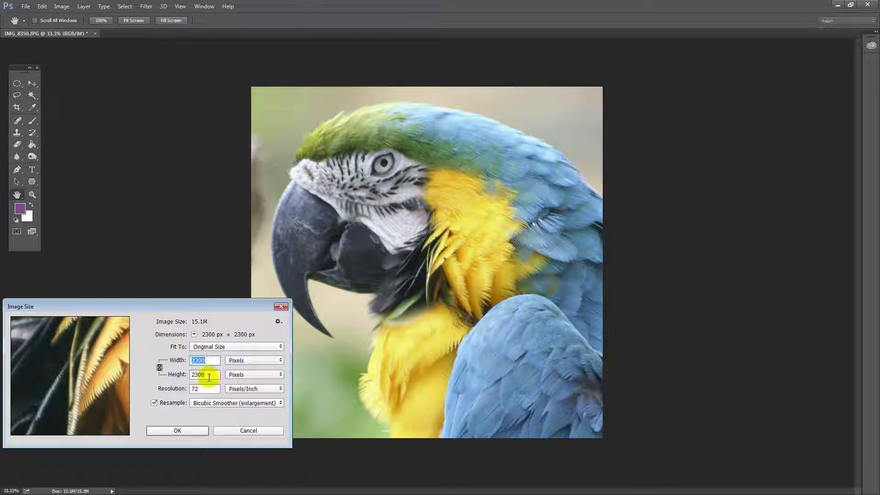
{"action": "key", "text": "c"}
{"action": "left_click", "coordinate": [243, 431]}
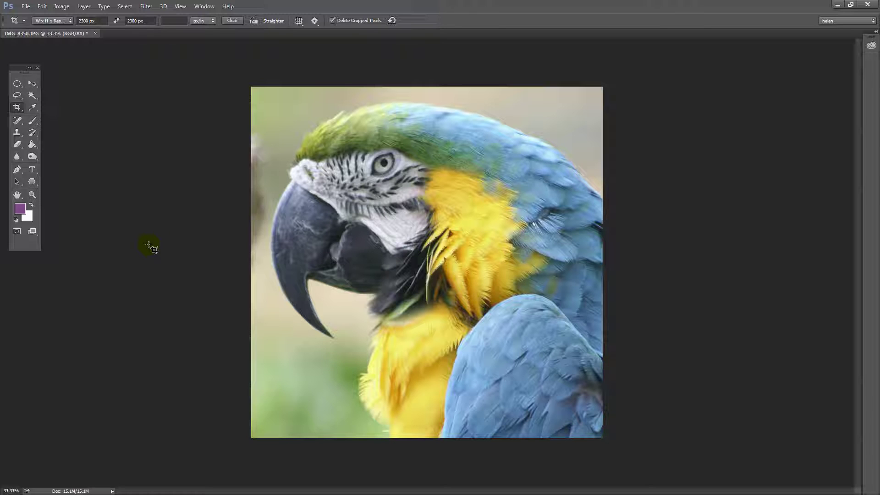
Step: Create a new 100 × 100 px white document and zoom it to 500%
{"action": "left_click", "coordinate": [23, 6]}
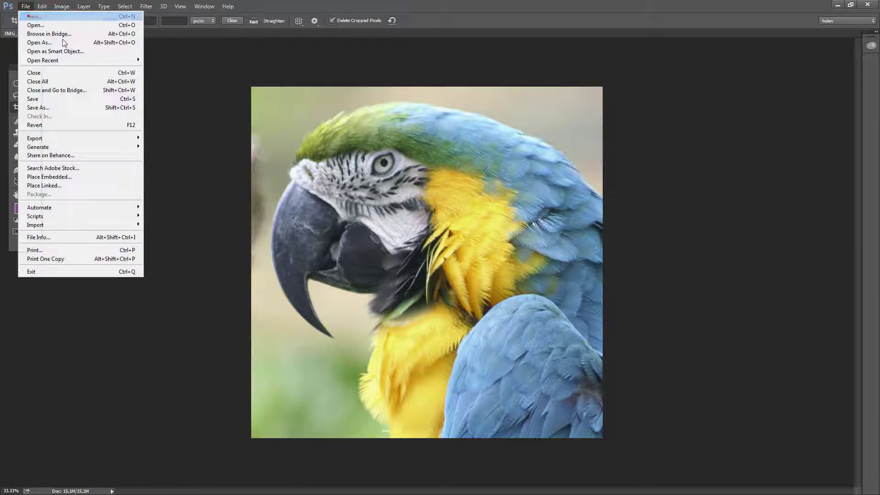
{"action": "left_click", "coordinate": [28, 17]}
{"action": "double_click", "coordinate": [296, 209]}
{"action": "type", "text": "100"}
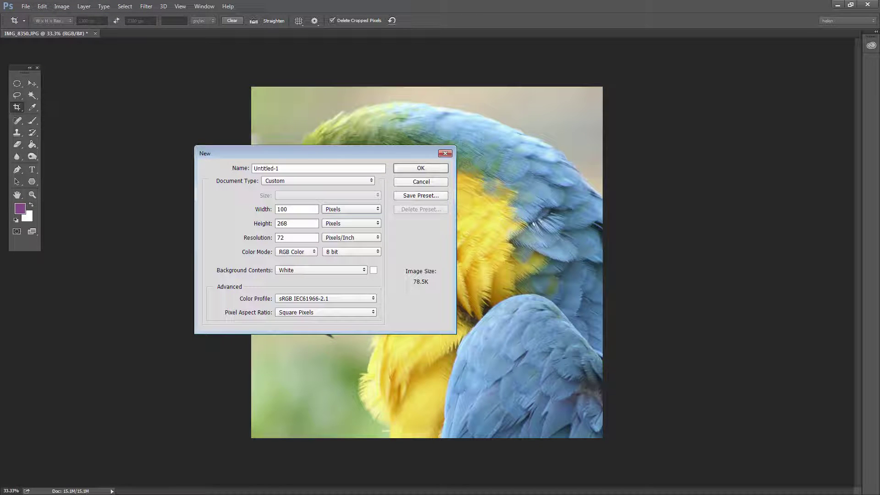
{"action": "double_click", "coordinate": [282, 223]}
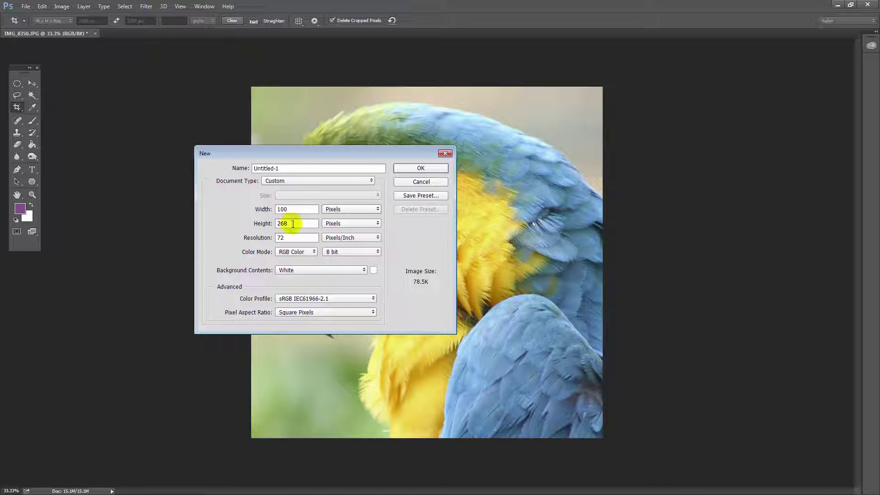
{"action": "type", "text": "100"}
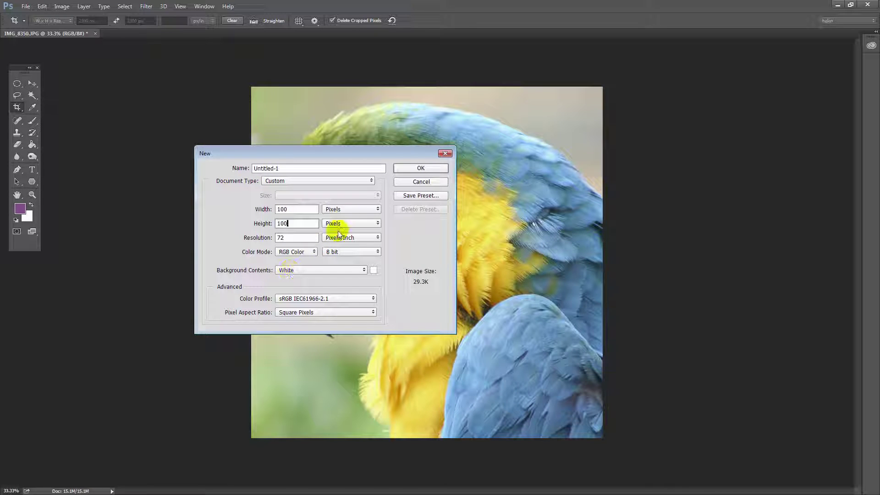
{"action": "left_click", "coordinate": [404, 167]}
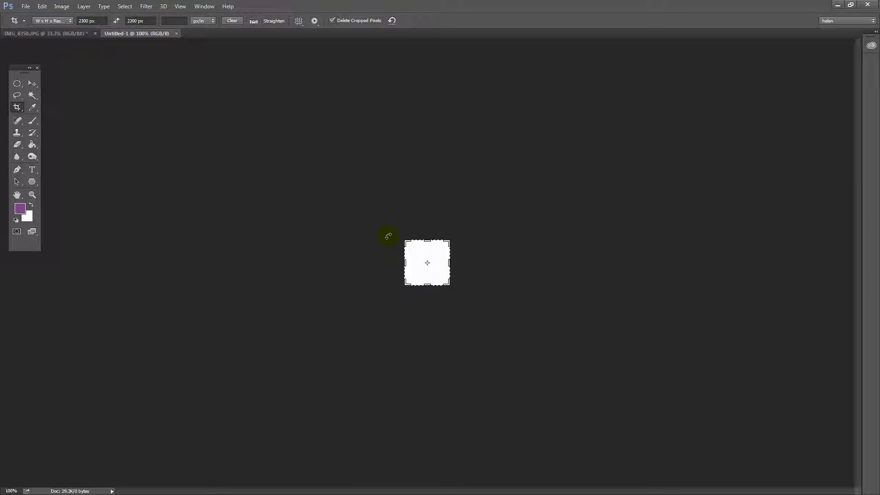
{"action": "key", "text": "z"}
{"action": "left_click", "coordinate": [410, 255]}
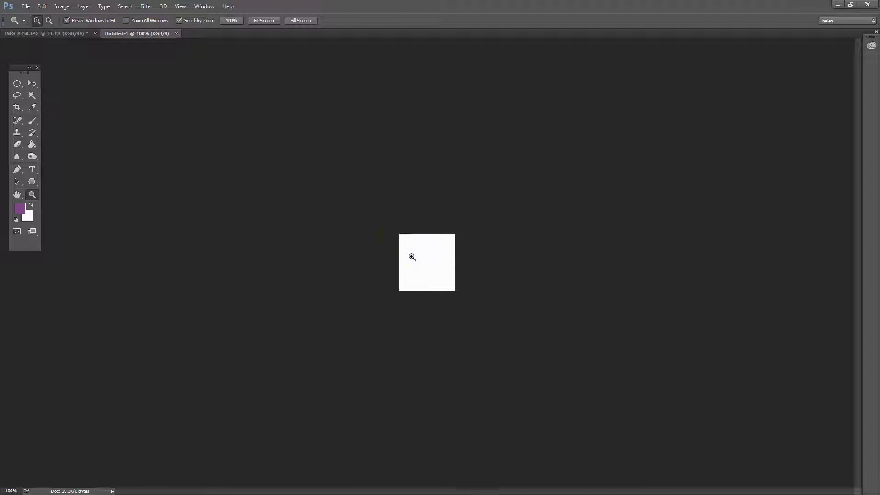
{"action": "left_click", "coordinate": [411, 260]}
{"action": "left_click", "coordinate": [408, 214]}
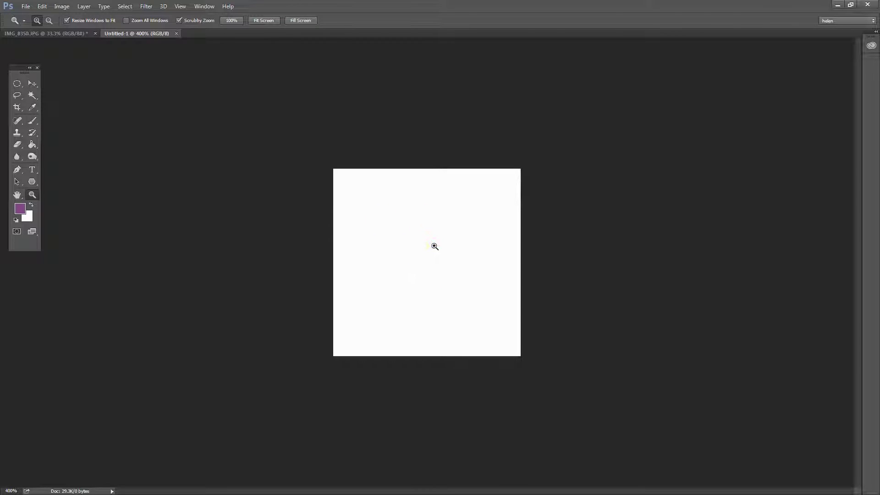
{"action": "left_click", "coordinate": [356, 282]}
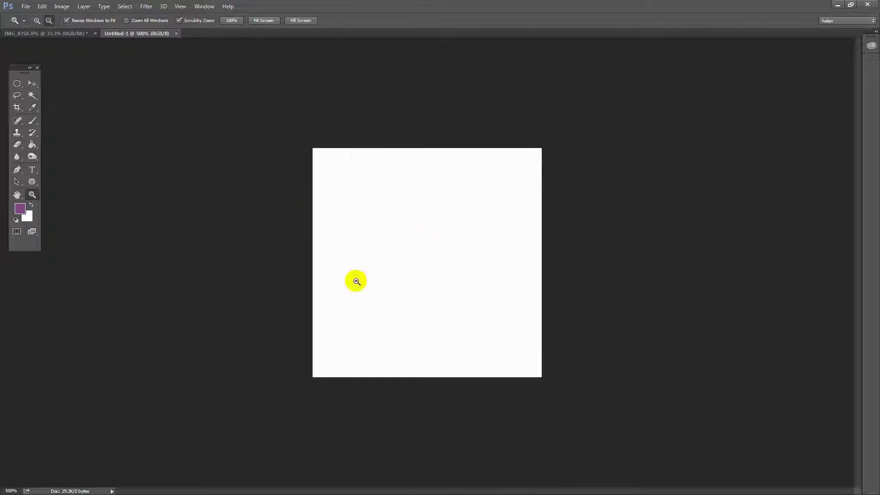
Step: Draw a fixed-size 100 × 100 px elliptical selection covering the whole canvas
{"action": "left_click", "coordinate": [17, 84]}
{"action": "left_click_drag", "start_coordinate": [17, 84], "coordinate": [55, 91]}
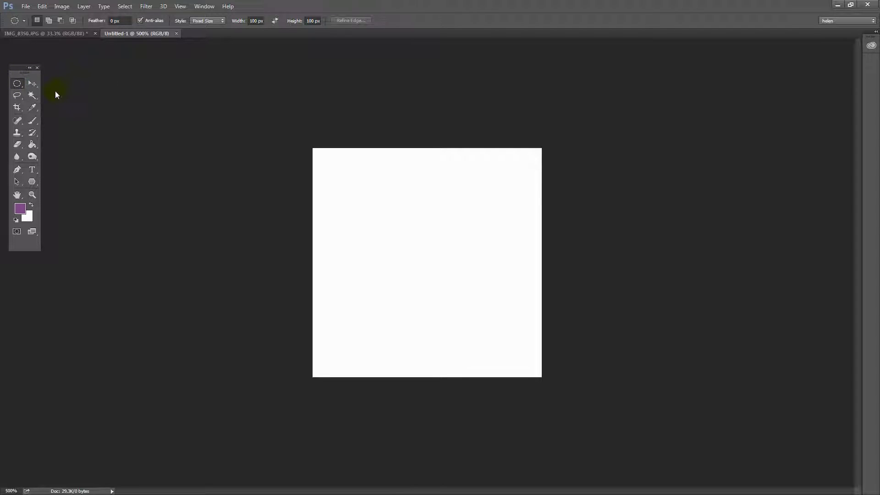
{"action": "left_click", "coordinate": [216, 21]}
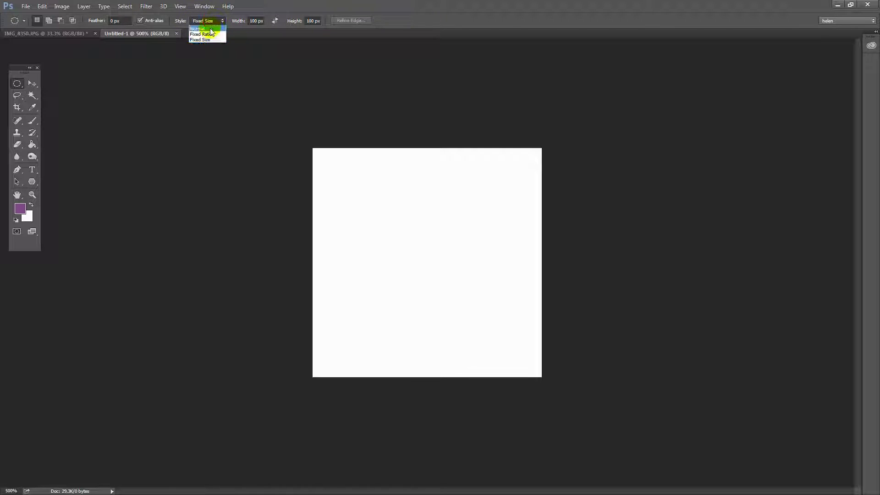
{"action": "left_click", "coordinate": [263, 20]}
{"action": "left_click", "coordinate": [313, 21]}
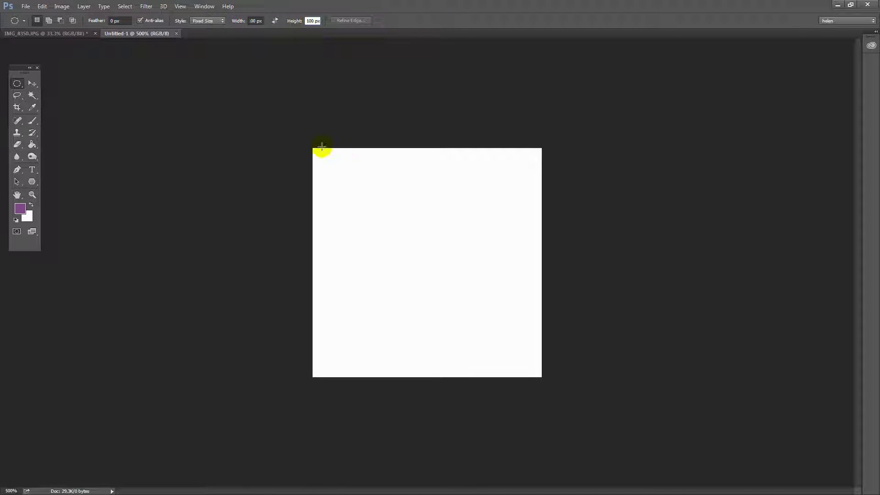
{"action": "left_click", "coordinate": [301, 22]}
{"action": "left_click", "coordinate": [313, 148]}
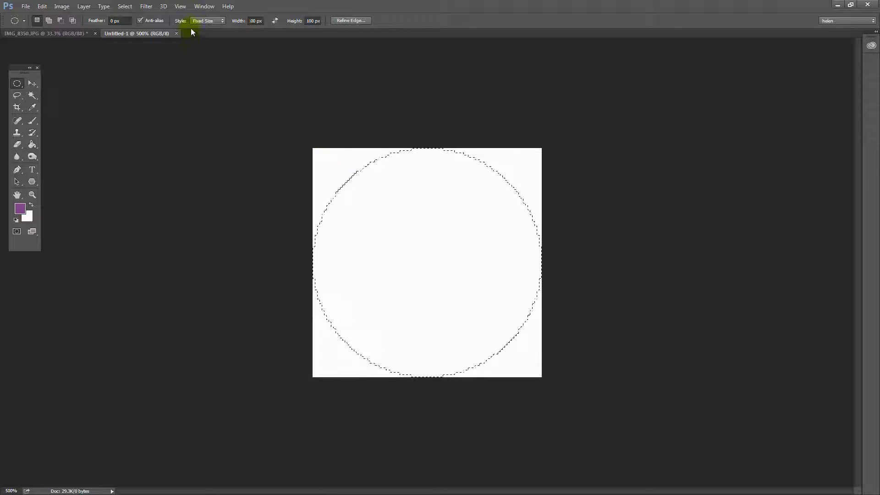
Step: Turn the background into Layer 0 and delete the circle to transparency
{"action": "left_click", "coordinate": [201, 7]}
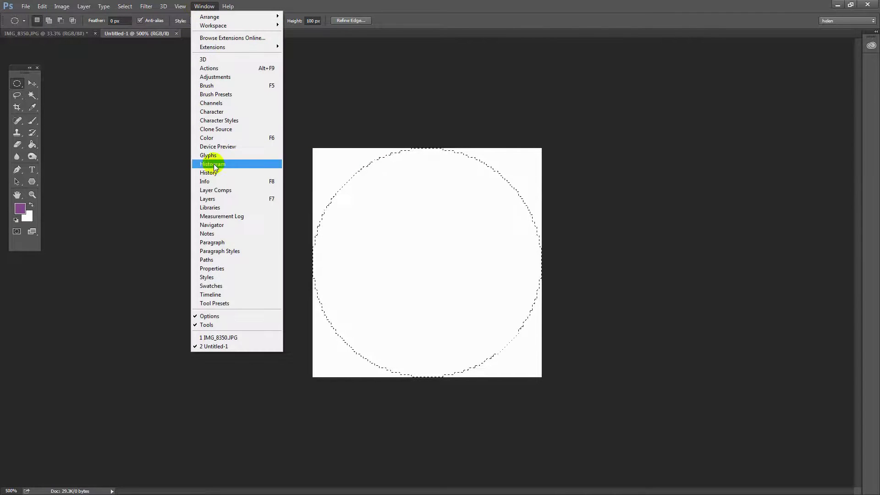
{"action": "left_click", "coordinate": [212, 200]}
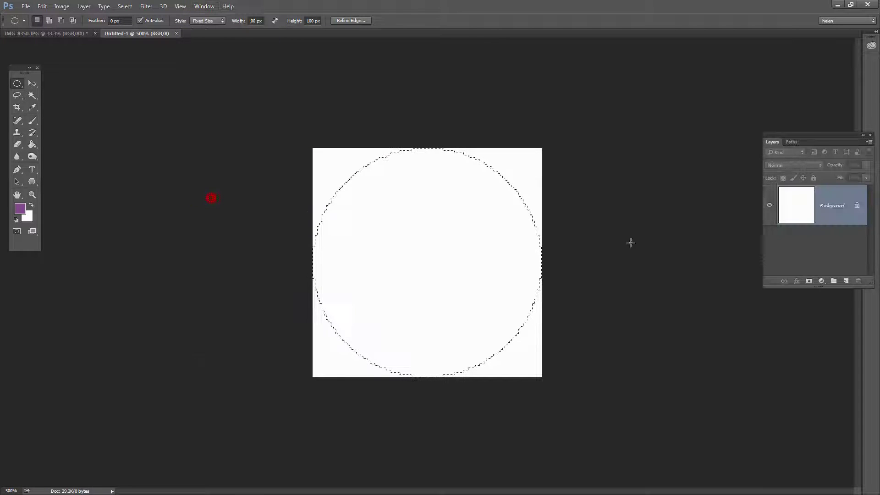
{"action": "double_click", "coordinate": [829, 214]}
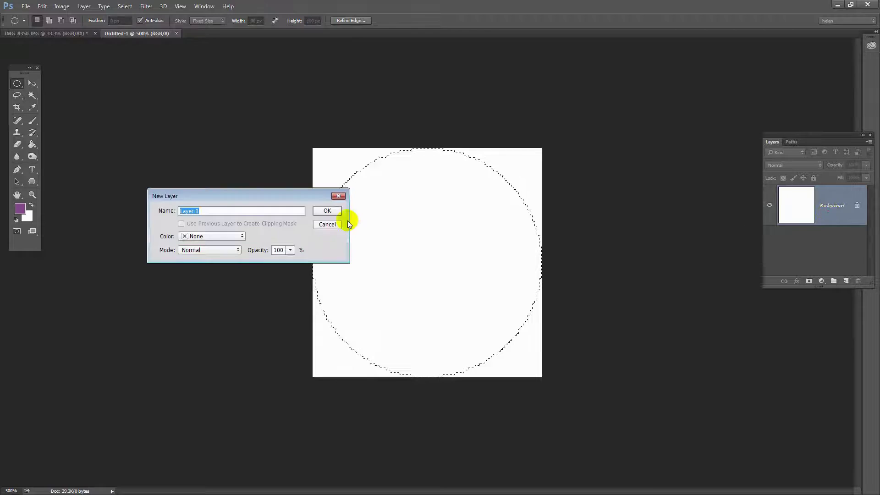
{"action": "left_click", "coordinate": [325, 212]}
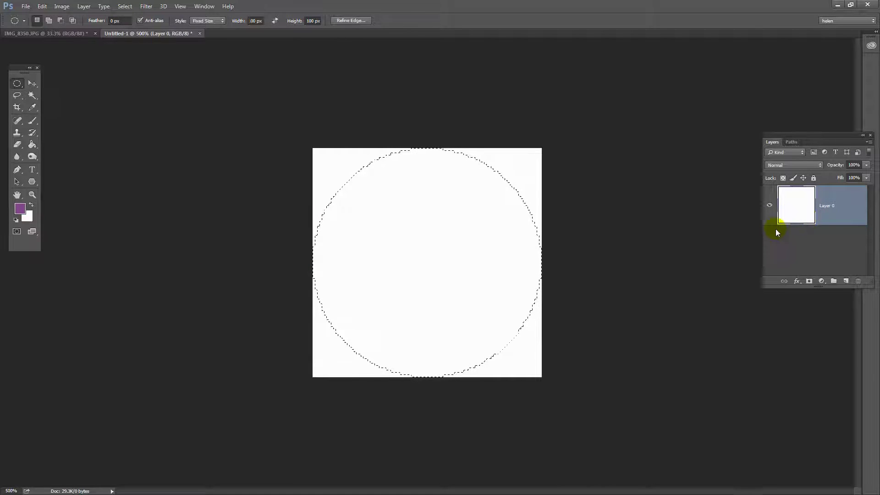
{"action": "key", "text": "Delete"}
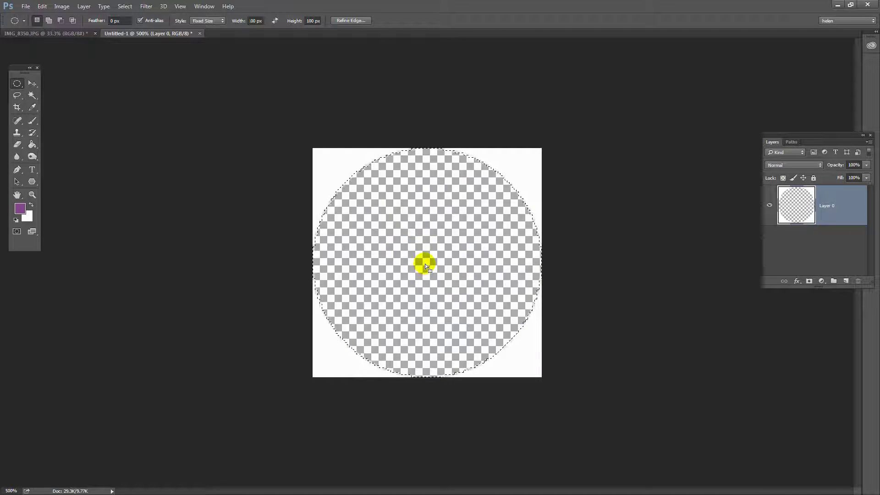
Step: Select the whole canvas and define it as the pattern '100px circle white'
{"action": "key", "text": "ctrl+d"}
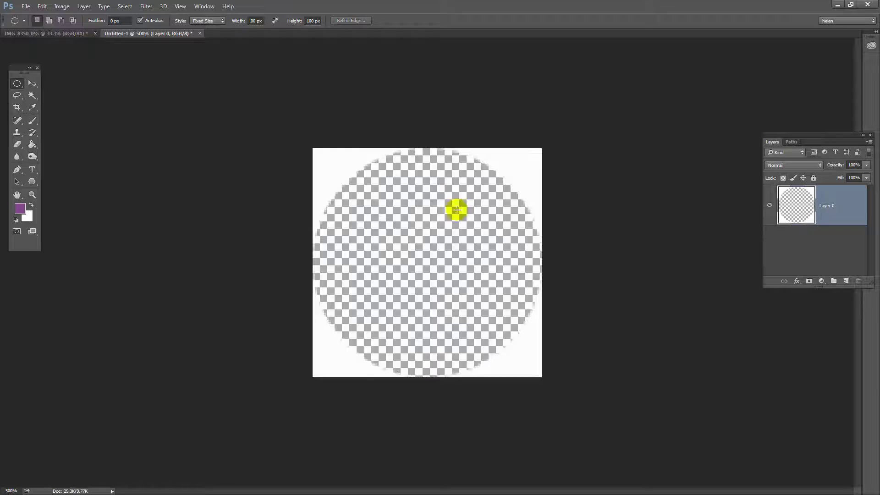
{"action": "left_click", "coordinate": [126, 8]}
{"action": "left_click", "coordinate": [129, 15]}
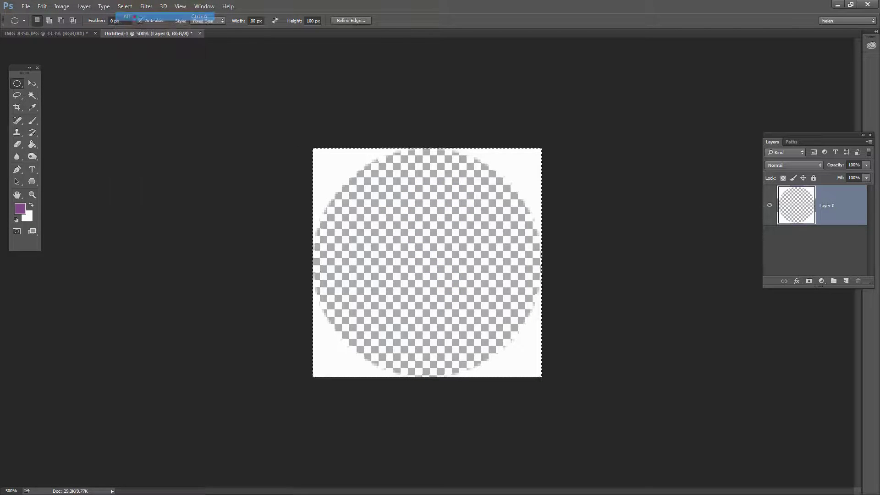
{"action": "left_click", "coordinate": [42, 7]}
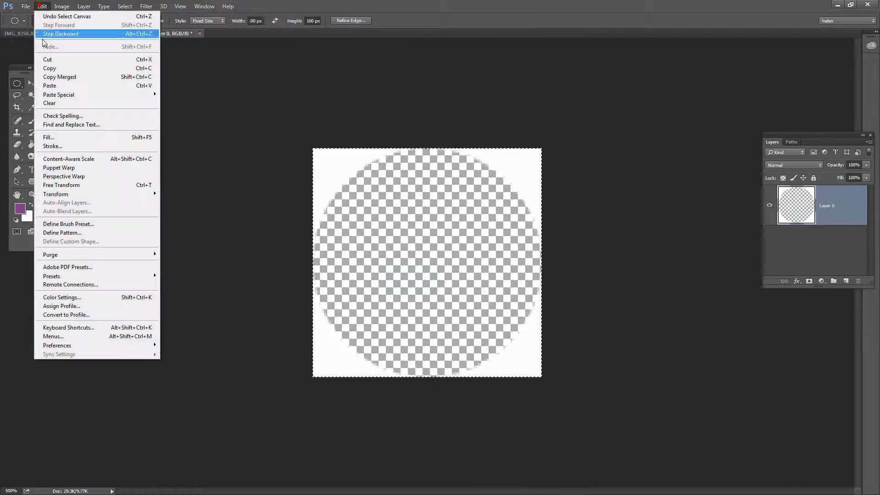
{"action": "left_click", "coordinate": [105, 232]}
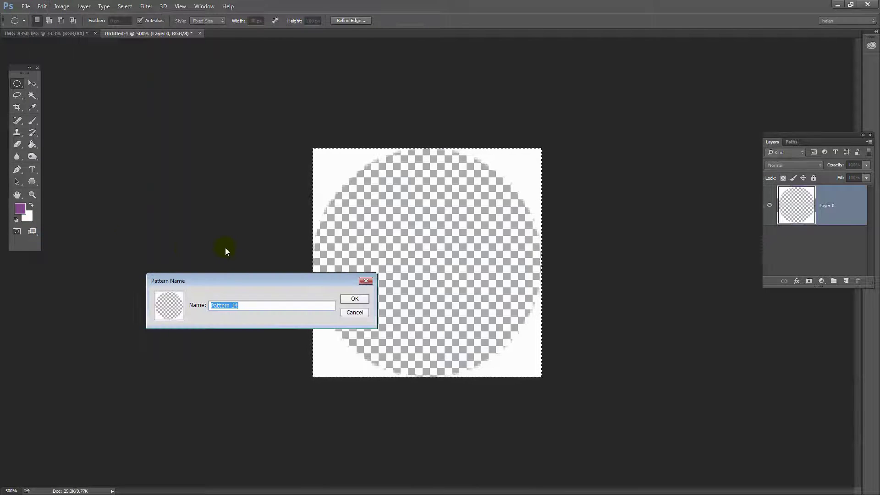
{"action": "type", "text": "100px circle white"}
{"action": "key", "text": "Return"}
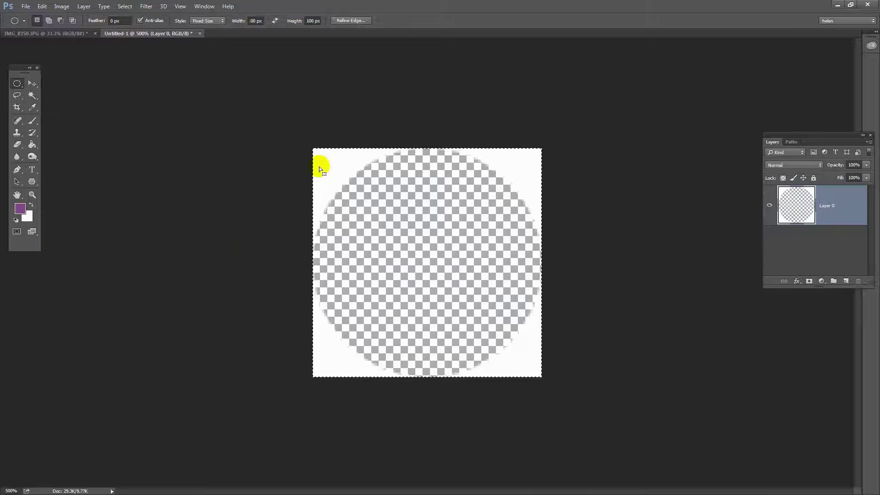
Step: Fill the white corners with black while transparent pixels are locked, then unlock them
{"action": "left_click", "coordinate": [783, 179]}
{"action": "left_click", "coordinate": [17, 221]}
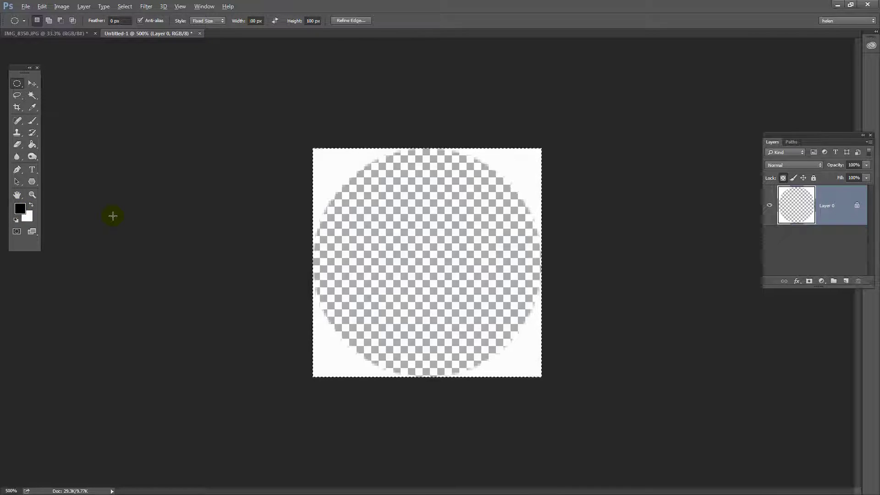
{"action": "key", "text": "ctrl+i"}
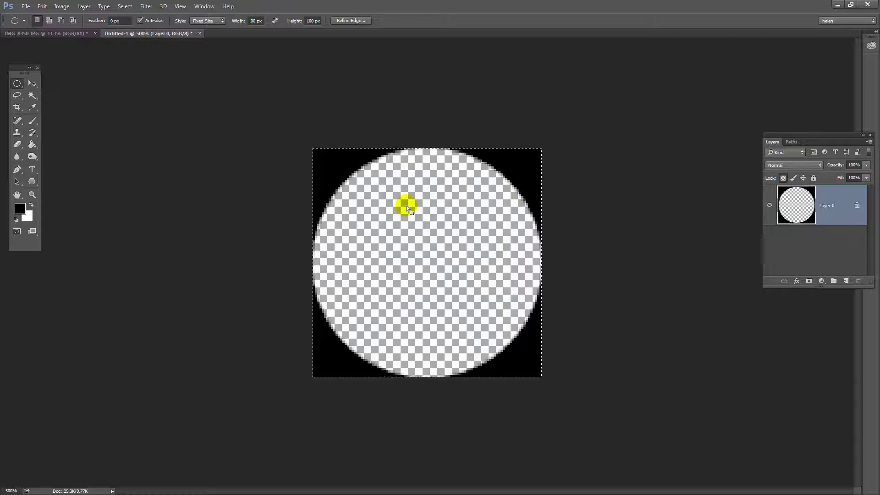
{"action": "left_click", "coordinate": [782, 178]}
{"action": "left_click", "coordinate": [481, 237]}
Step: Define the black-cornered canvas as the pattern '100px circle black'
{"action": "left_click", "coordinate": [41, 6]}
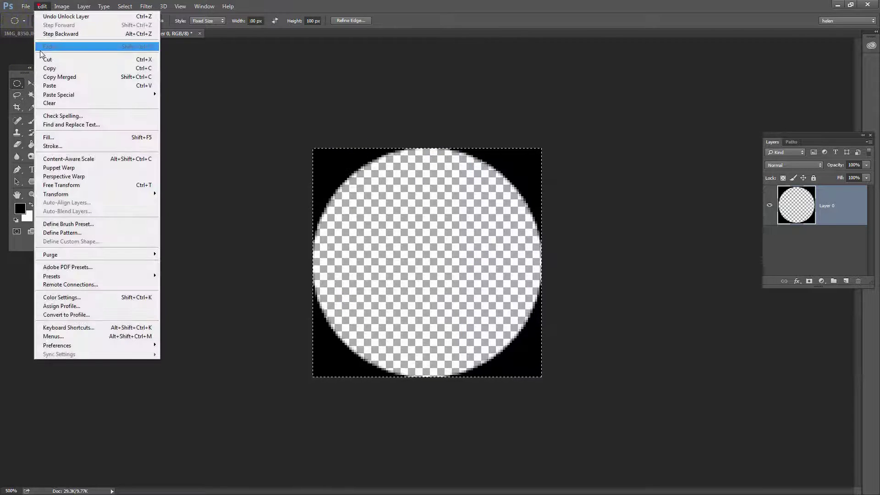
{"action": "left_click", "coordinate": [94, 233]}
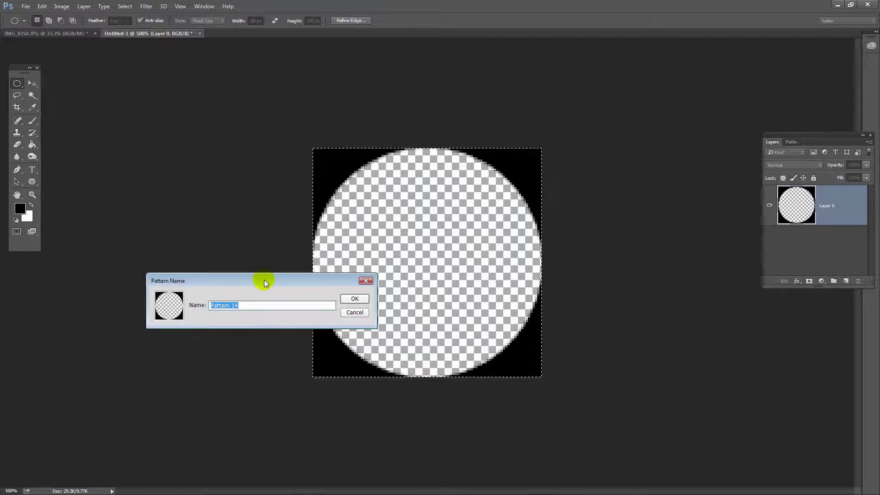
{"action": "type", "text": "100px circle black"}
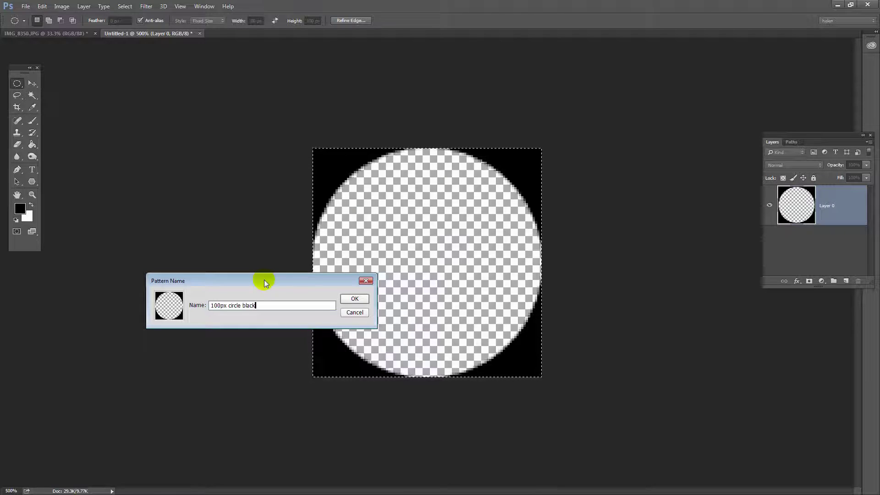
{"action": "key", "text": "Return"}
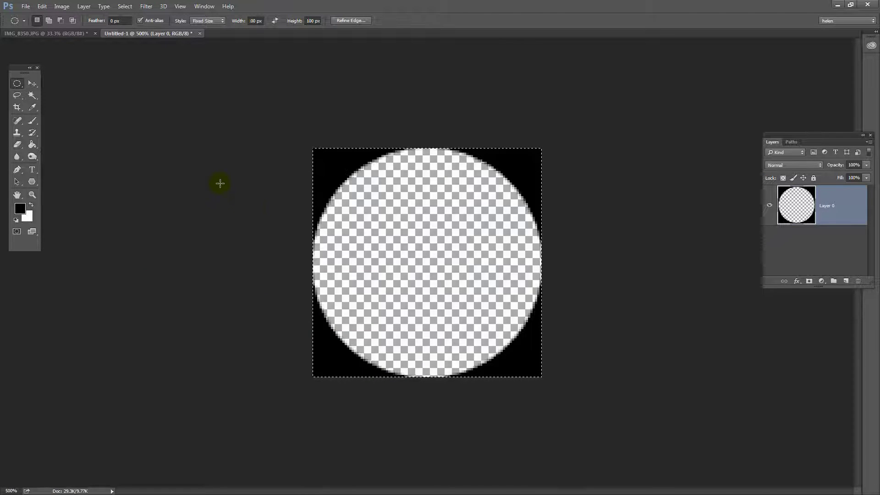
Step: Close Untitled-1 without saving, then convert the macaw's background for Smart Filters
{"action": "left_click", "coordinate": [200, 33]}
{"action": "left_click", "coordinate": [434, 189]}
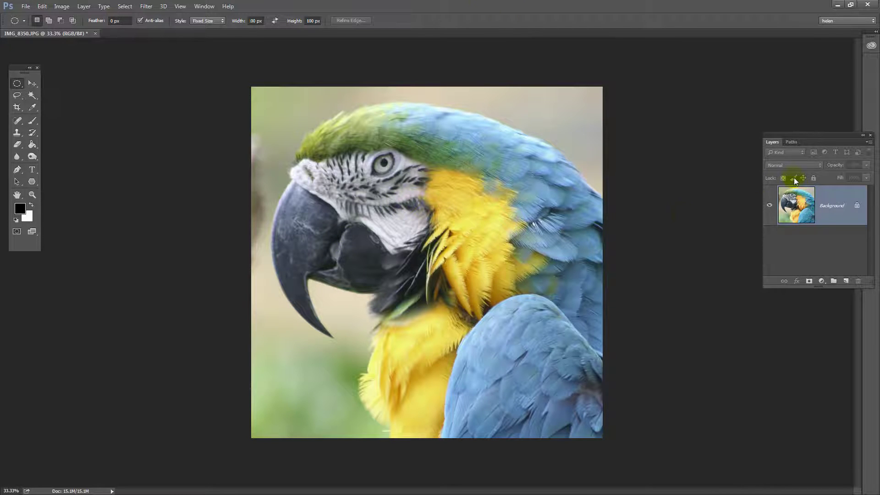
{"action": "left_click", "coordinate": [828, 205]}
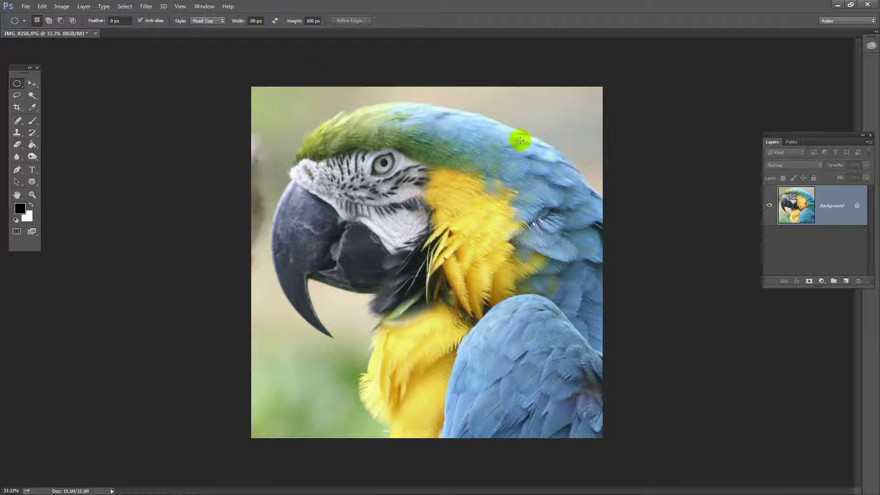
{"action": "left_click", "coordinate": [144, 8]}
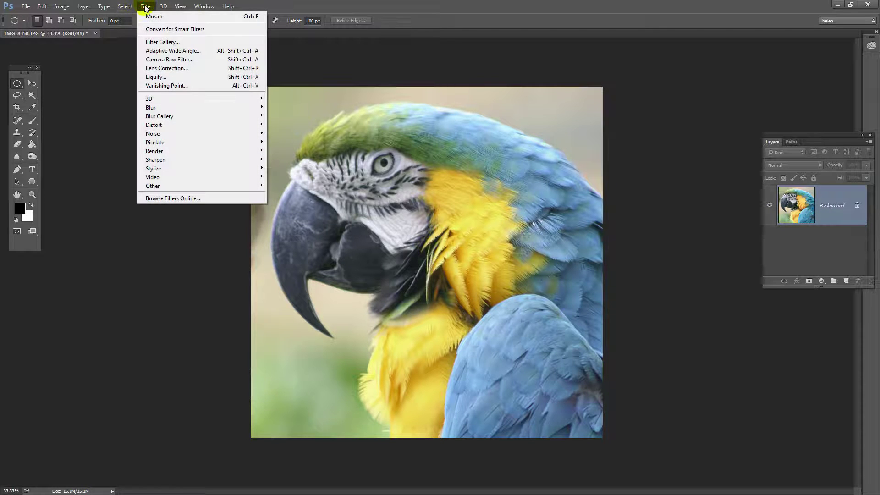
{"action": "left_click", "coordinate": [169, 29]}
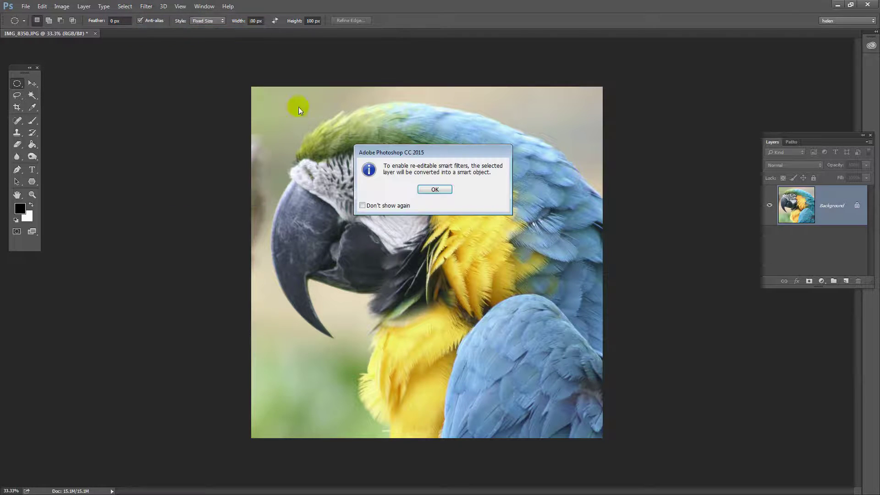
{"action": "left_click", "coordinate": [435, 190]}
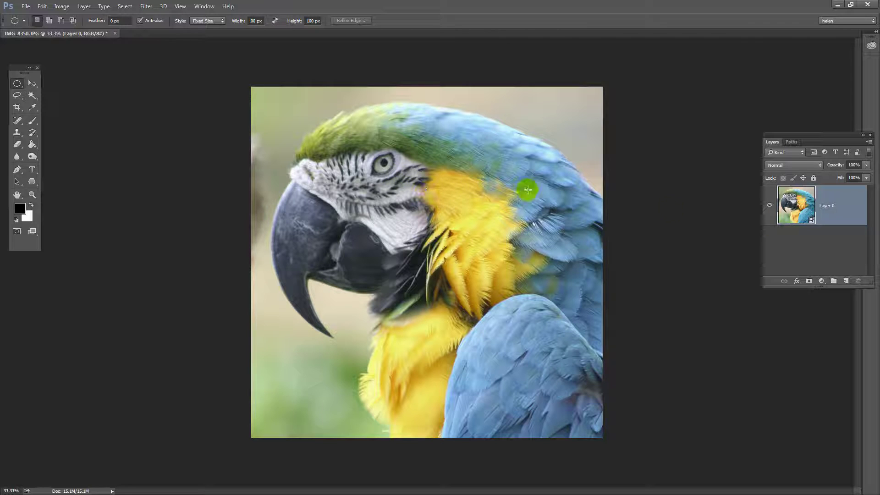
Step: Add a Pattern Overlay to Layer 0 using the '100px circle black' pattern at 100% scale
{"action": "left_click", "coordinate": [797, 281]}
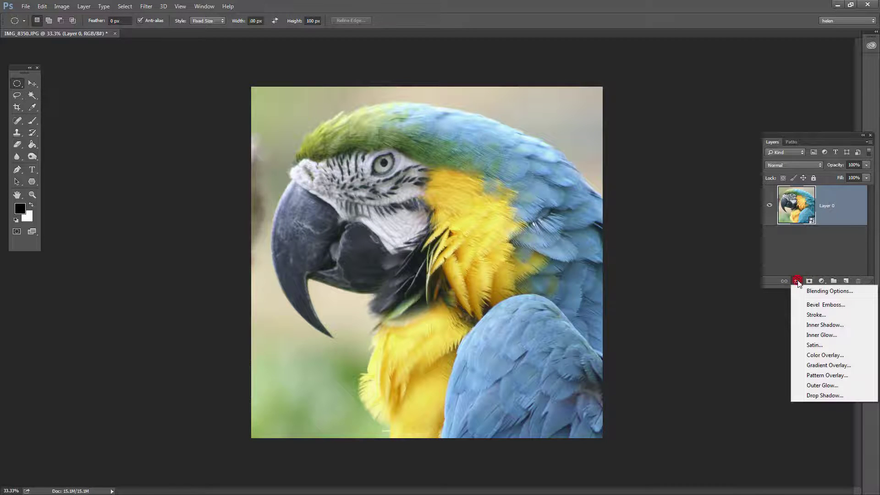
{"action": "left_click", "coordinate": [814, 376]}
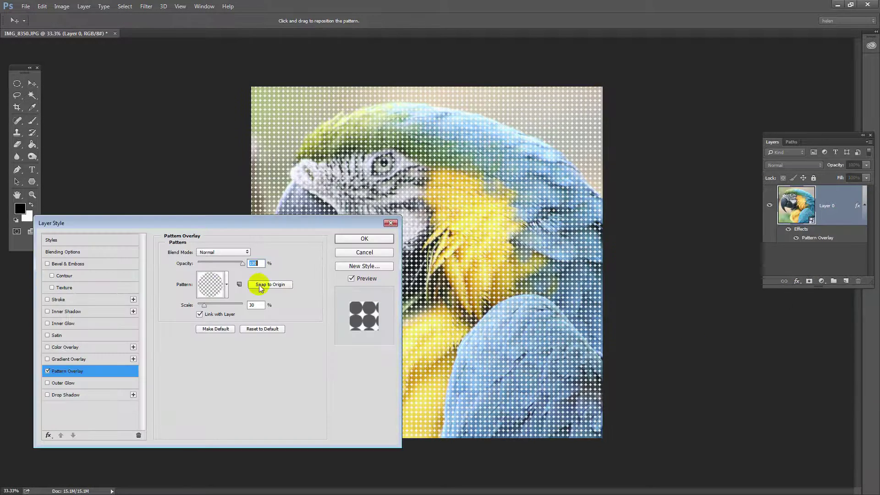
{"action": "left_click", "coordinate": [227, 292]}
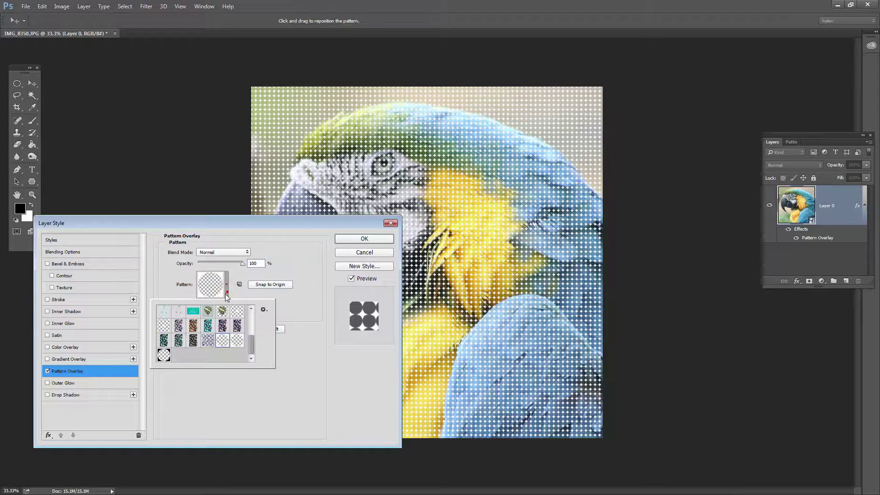
{"action": "left_click", "coordinate": [161, 356]}
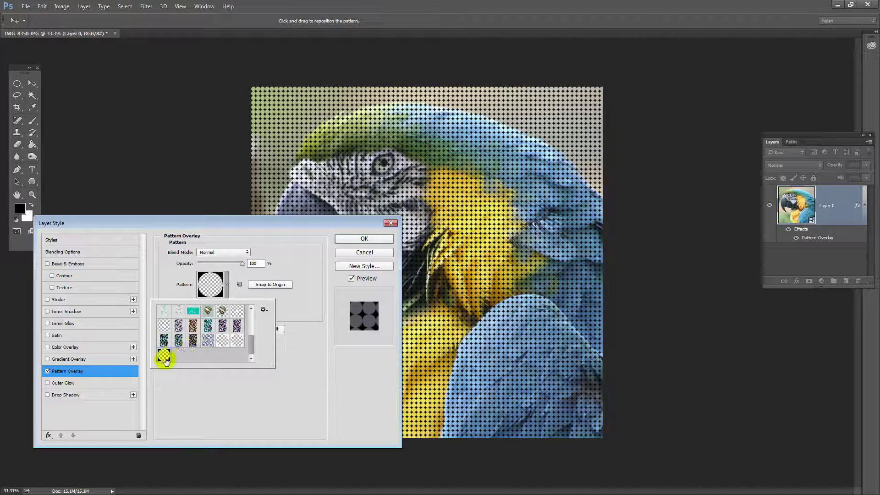
{"action": "left_click", "coordinate": [235, 341]}
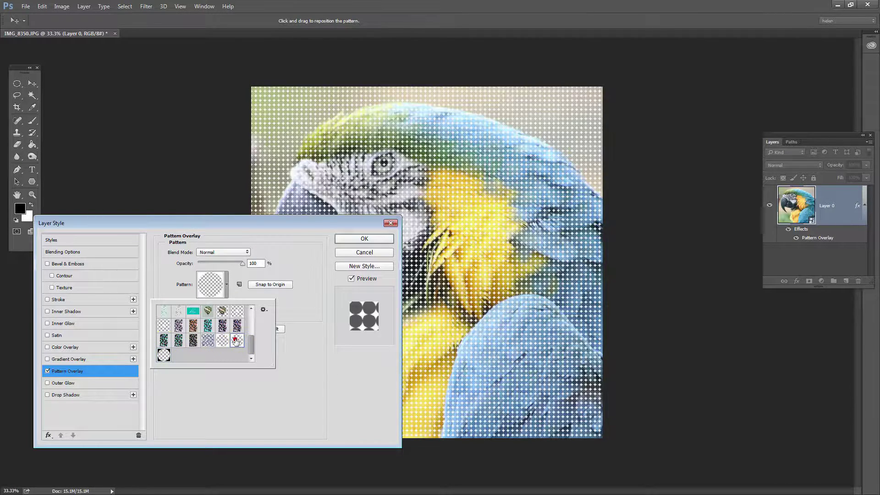
{"action": "left_click", "coordinate": [163, 355]}
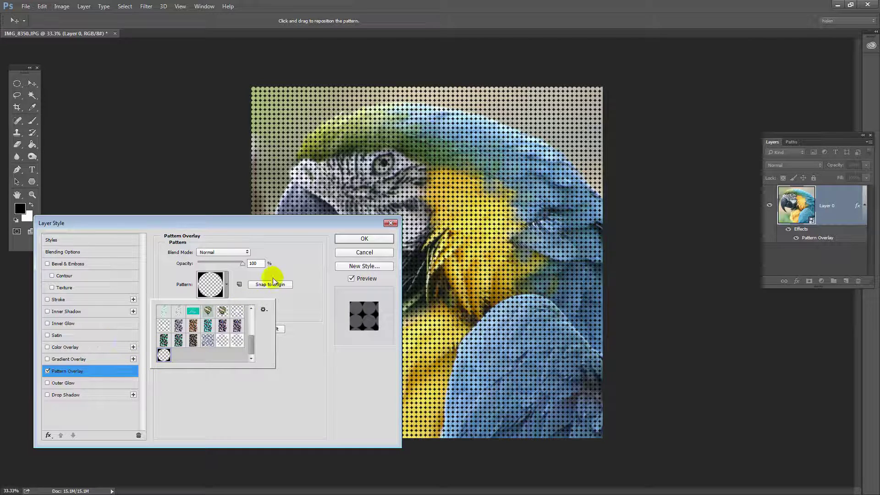
{"action": "left_click", "coordinate": [283, 259]}
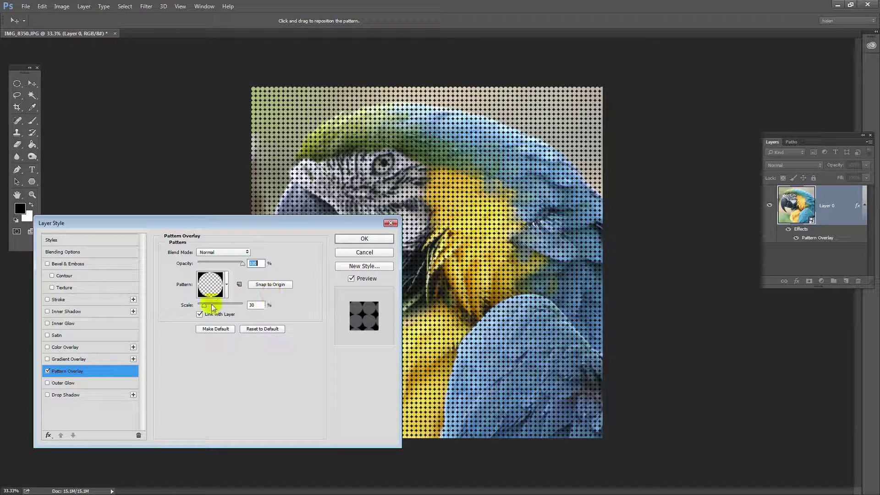
{"action": "double_click", "coordinate": [257, 305]}
{"action": "type", "text": "1"}
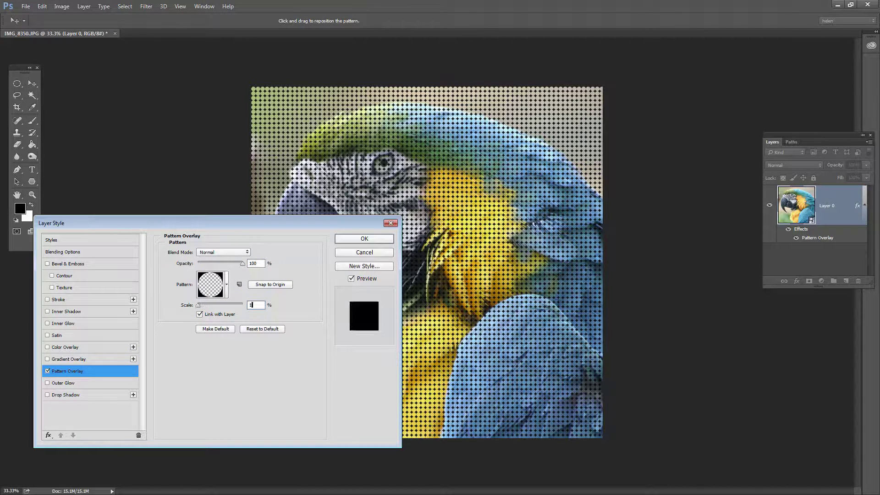
{"action": "type", "text": "00"}
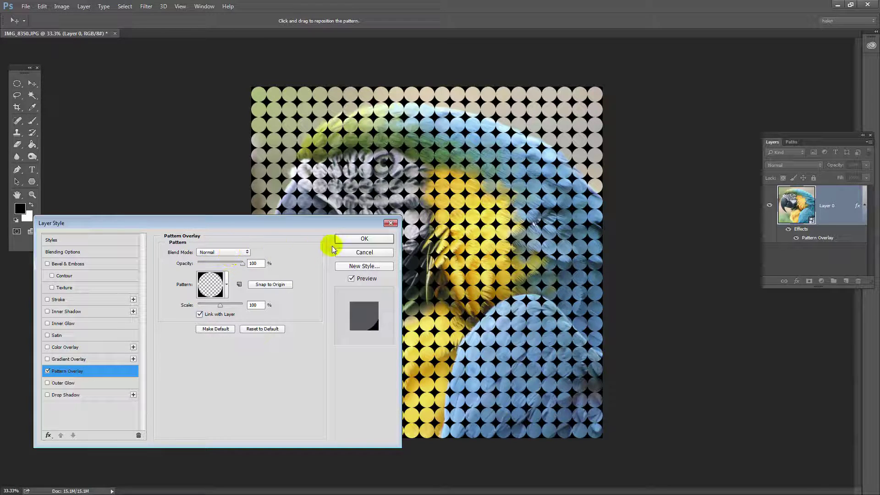
{"action": "left_click", "coordinate": [359, 239]}
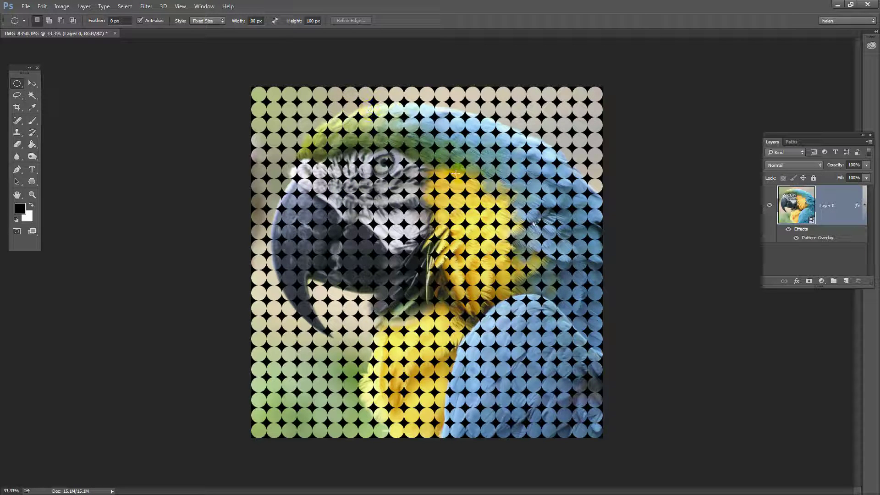
Step: Apply the Pixelate > Mosaic filter with a cell size of 100 square
{"action": "left_click", "coordinate": [146, 7]}
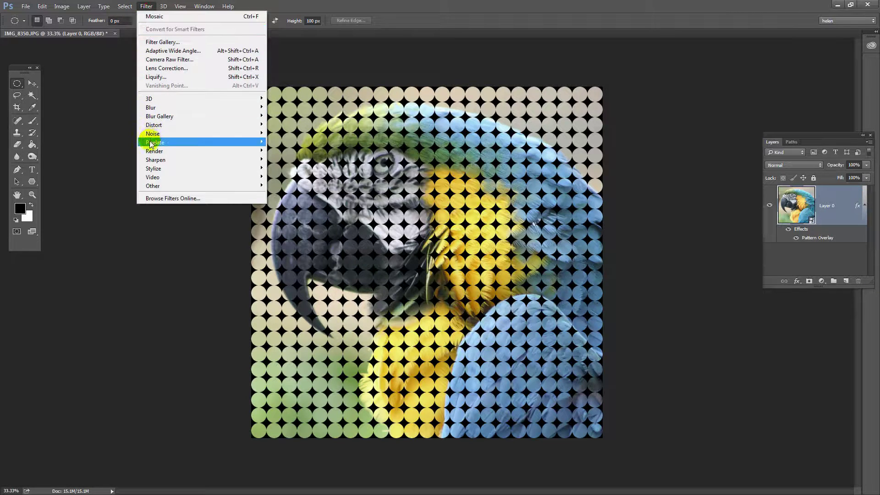
{"action": "mouse_move", "coordinate": [151, 144]}
{"action": "left_click", "coordinate": [101, 185]}
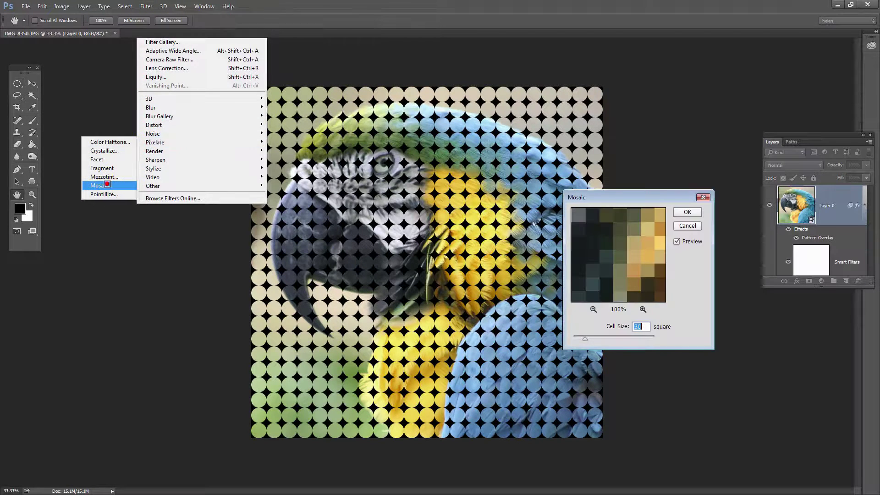
{"action": "type", "text": "1"}
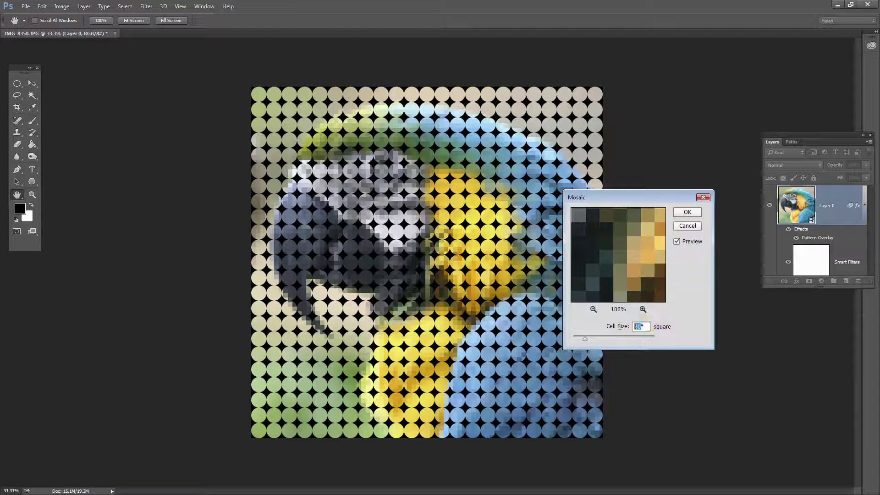
{"action": "type", "text": "00"}
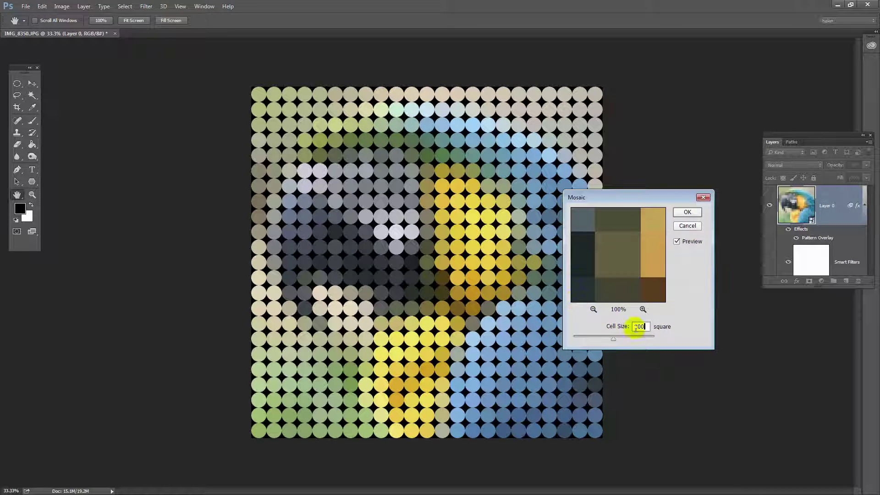
{"action": "left_click", "coordinate": [687, 212]}
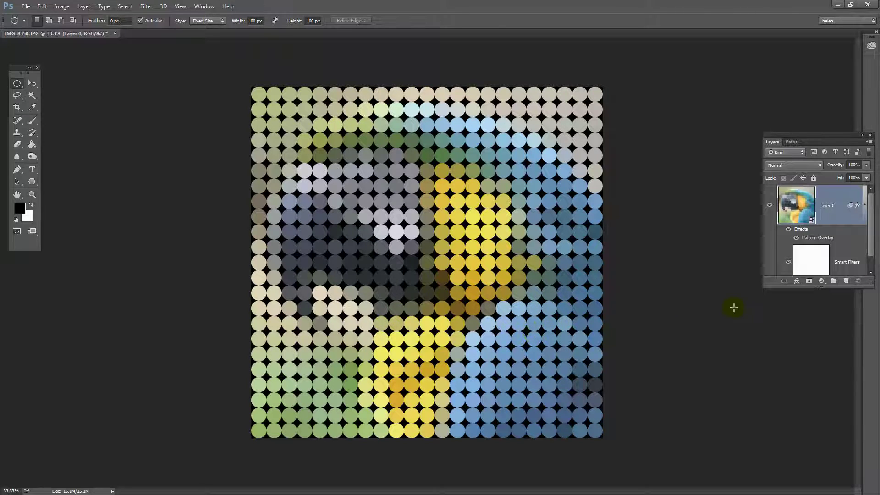
Step: Reduce the Pattern Overlay scale to 50%
{"action": "left_click", "coordinate": [390, 217]}
{"action": "double_click", "coordinate": [818, 238]}
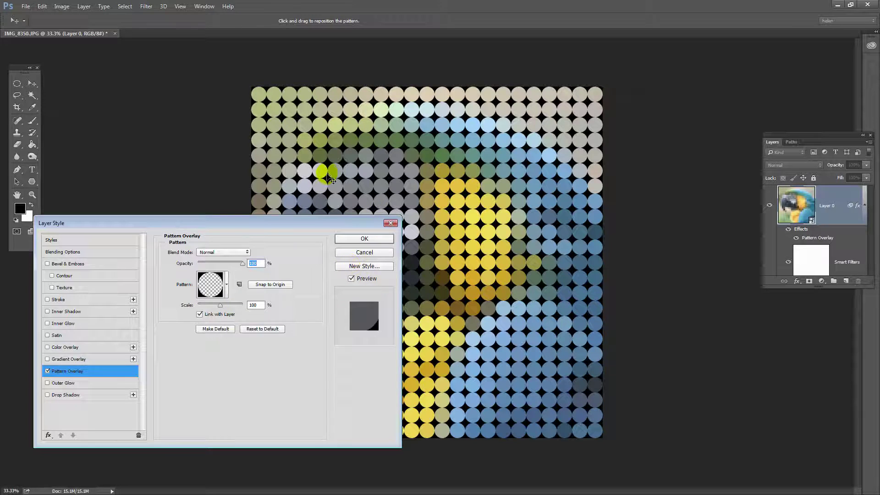
{"action": "left_click", "coordinate": [254, 305]}
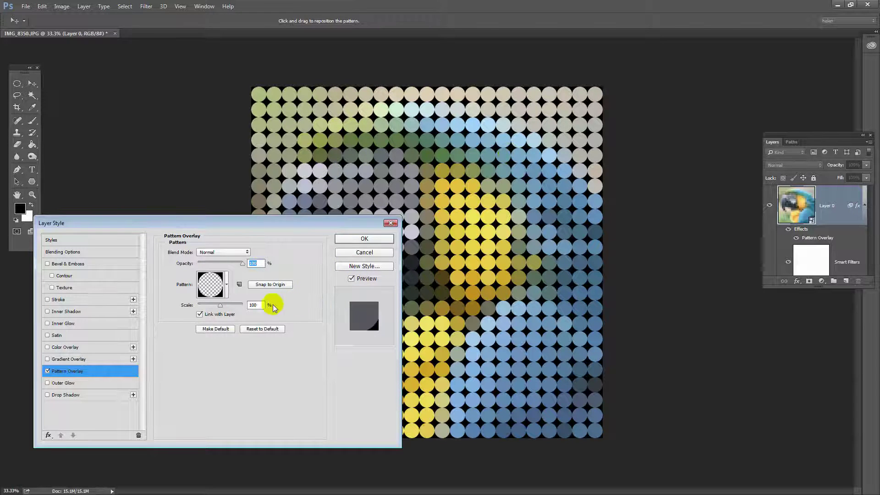
{"action": "type", "text": "50"}
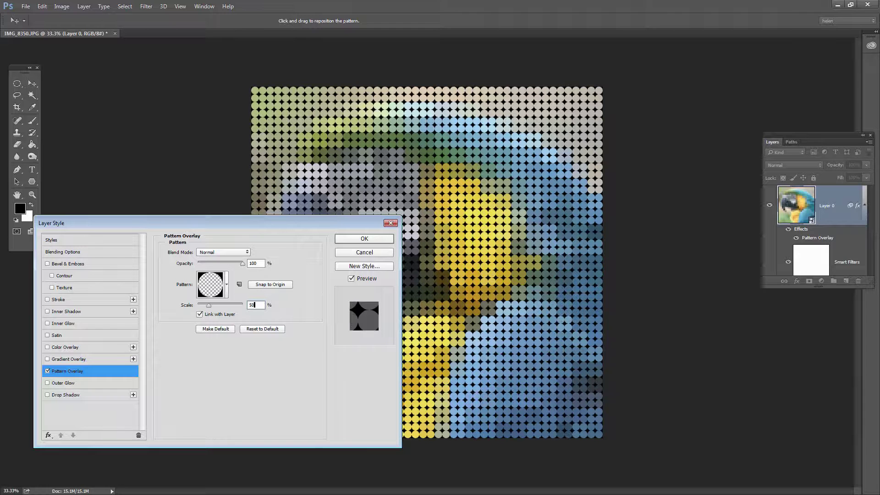
{"action": "left_click", "coordinate": [347, 238]}
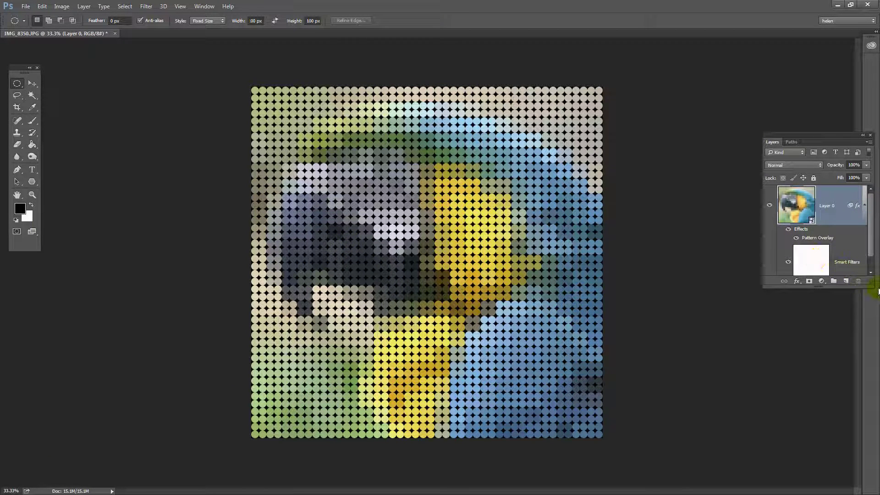
Step: Lower the Mosaic smart filter's cell size to 50
{"action": "left_click_drag", "start_coordinate": [867, 285], "coordinate": [877, 315]}
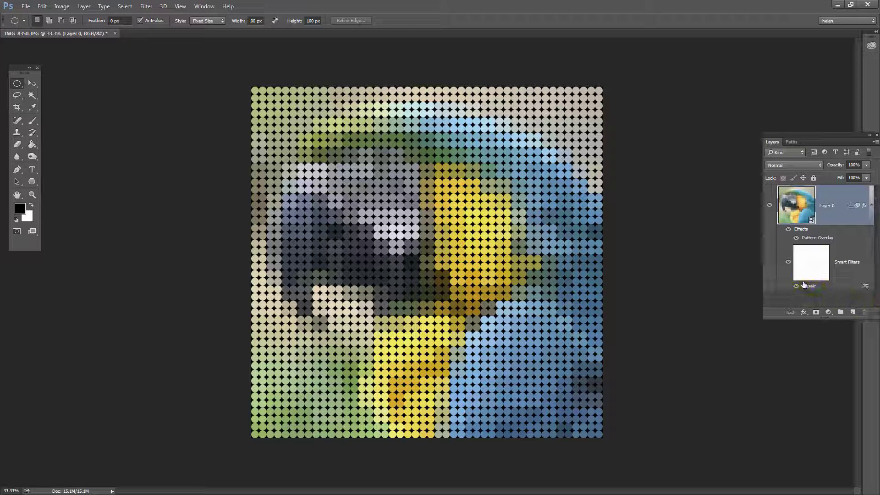
{"action": "double_click", "coordinate": [807, 286]}
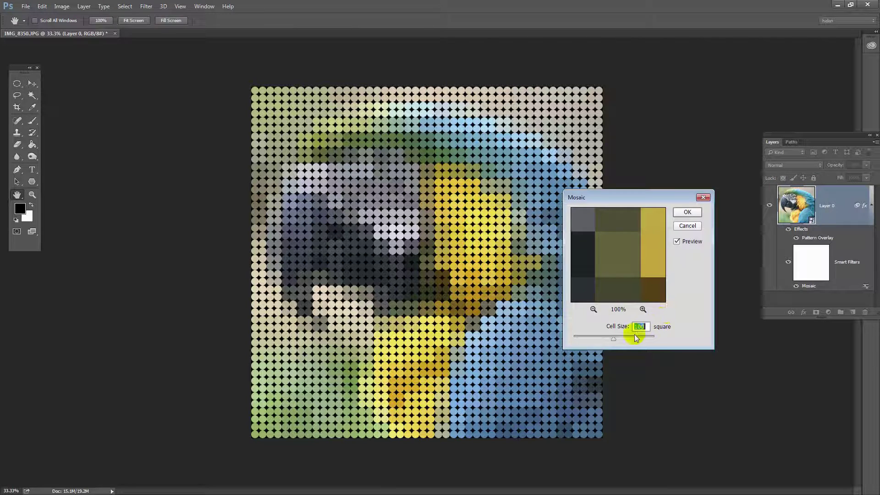
{"action": "type", "text": "50"}
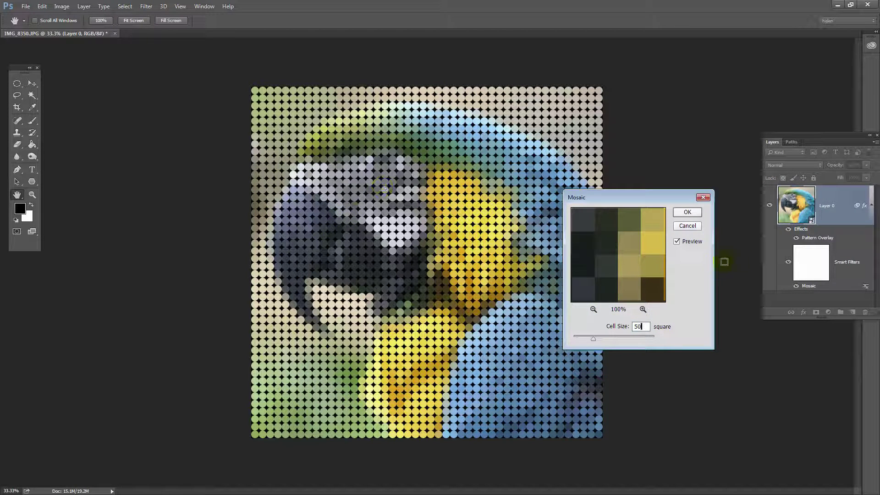
{"action": "left_click", "coordinate": [686, 213]}
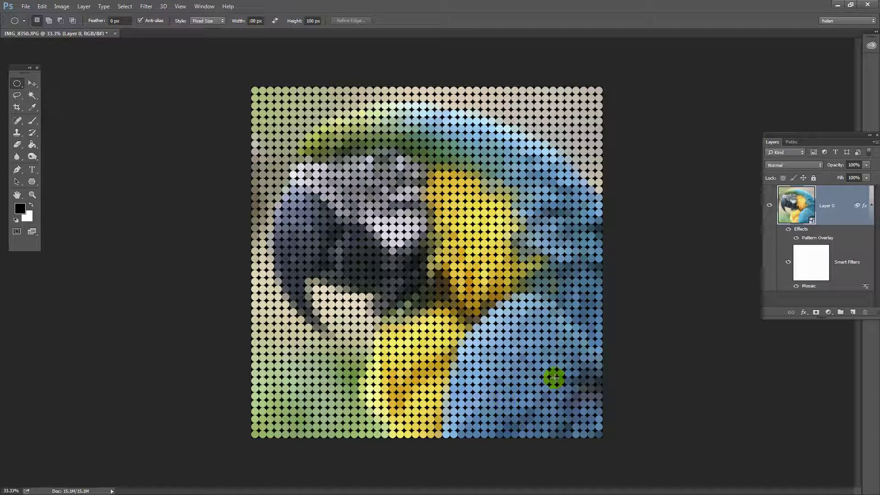
Step: Reduce the Pattern Overlay scale further to 30%
{"action": "left_click_drag", "start_coordinate": [796, 255], "coordinate": [807, 239]}
{"action": "double_click", "coordinate": [809, 239]}
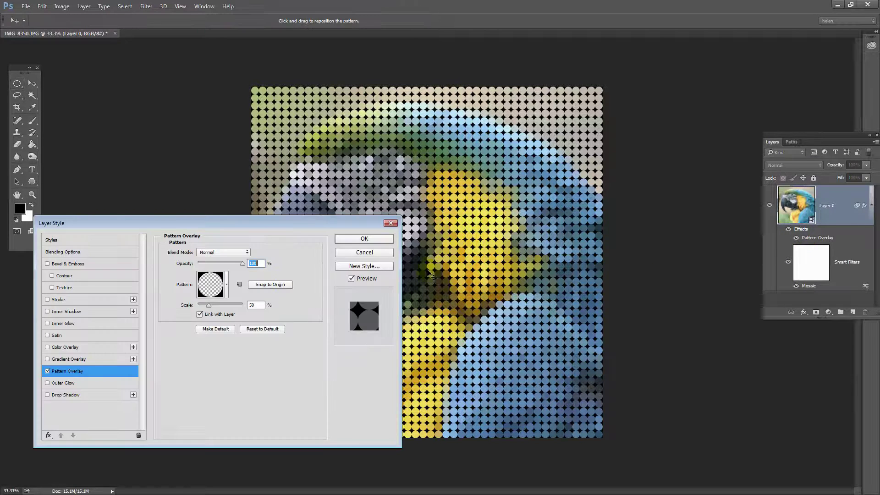
{"action": "double_click", "coordinate": [255, 304]}
{"action": "type", "text": "30"}
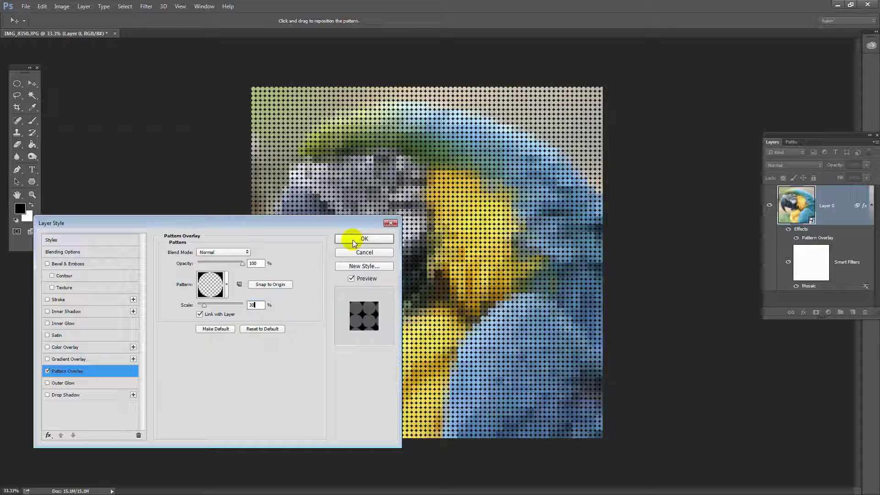
{"action": "left_click", "coordinate": [353, 240]}
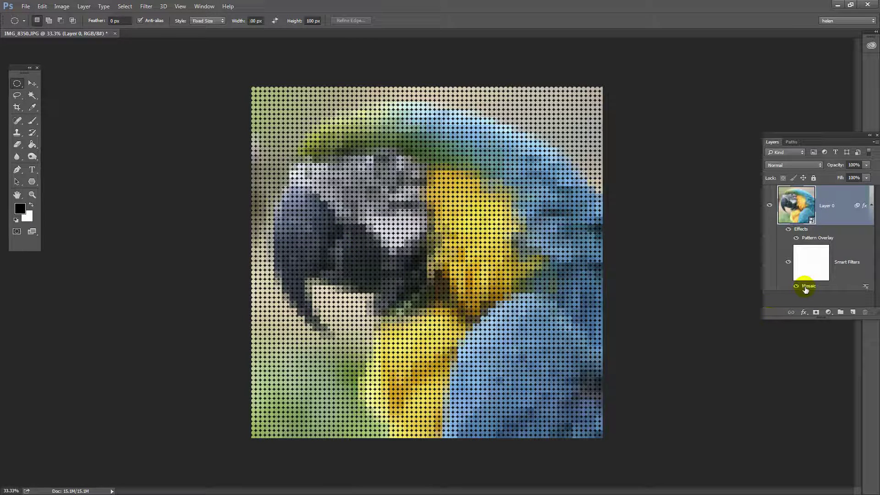
Step: Set the Mosaic smart filter's cell size to 30
{"action": "double_click", "coordinate": [806, 287]}
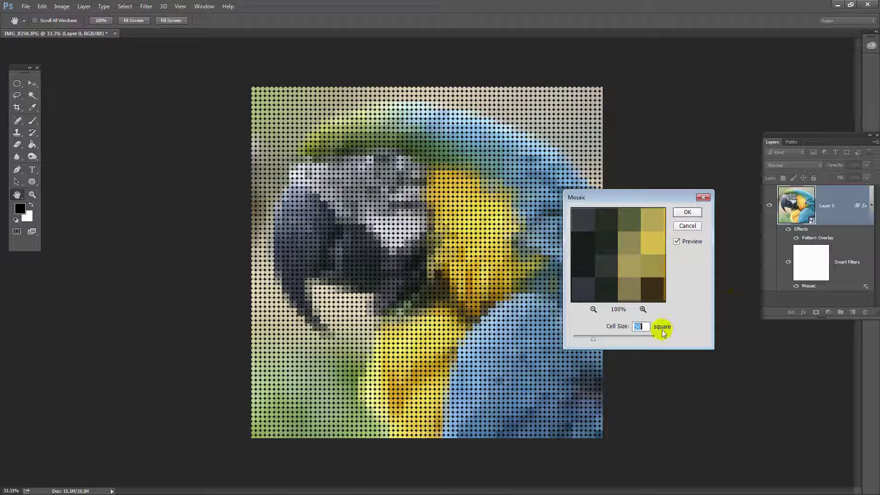
{"action": "type", "text": "30"}
{"action": "key", "text": "Return"}
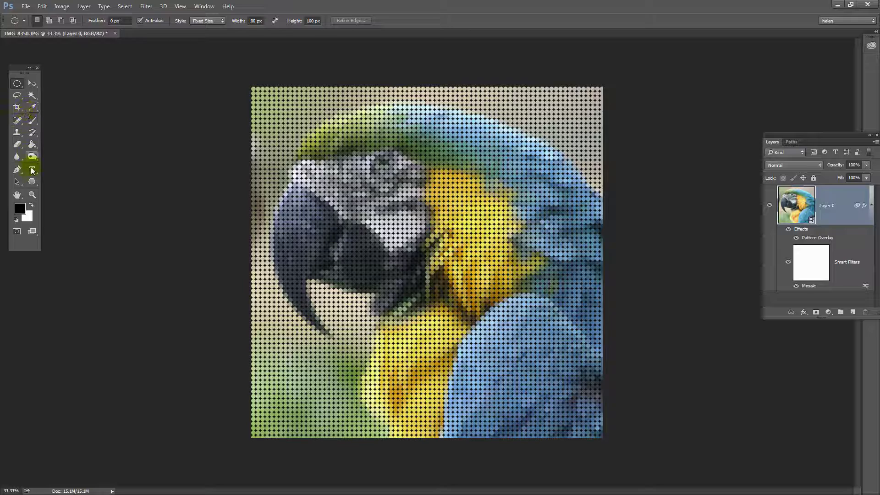
{"action": "left_click", "coordinate": [31, 195]}
{"action": "left_click_drag", "start_coordinate": [328, 193], "coordinate": [313, 229]}
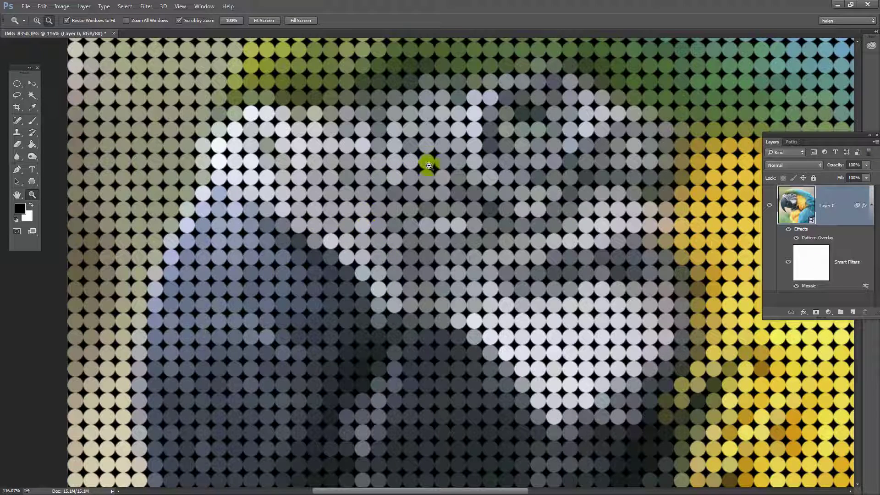
{"action": "key", "text": "alt"}
{"action": "key", "text": "alt"}
{"action": "left_click", "coordinate": [340, 272], "text": "alt"}
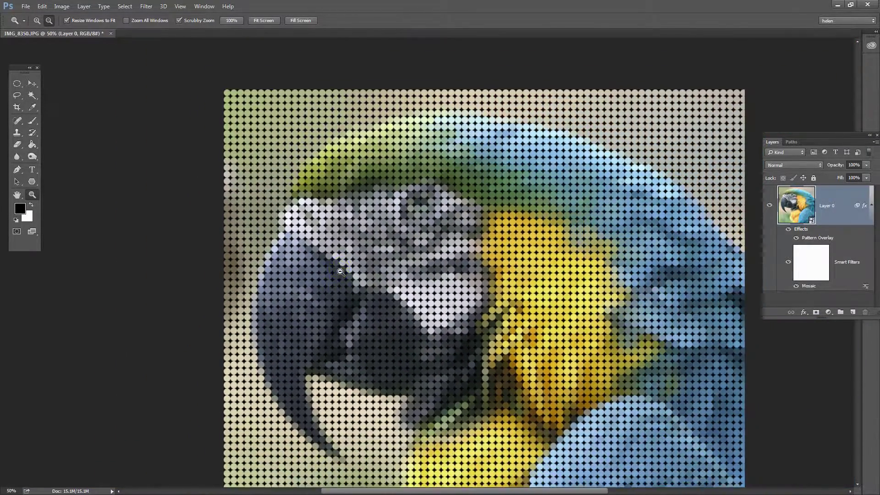
{"action": "left_click", "coordinate": [340, 271], "text": "alt"}
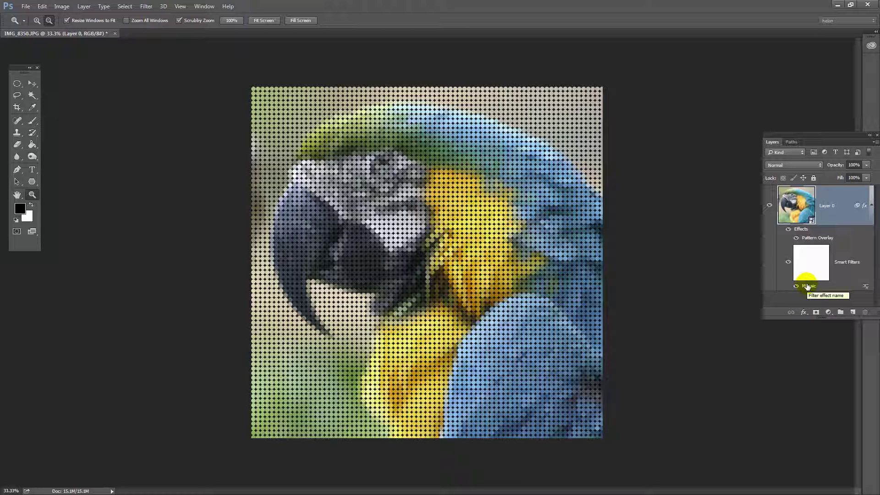
Step: Change the Pattern Overlay effect's pattern to the white dot pattern and apply it
{"action": "double_click", "coordinate": [813, 238]}
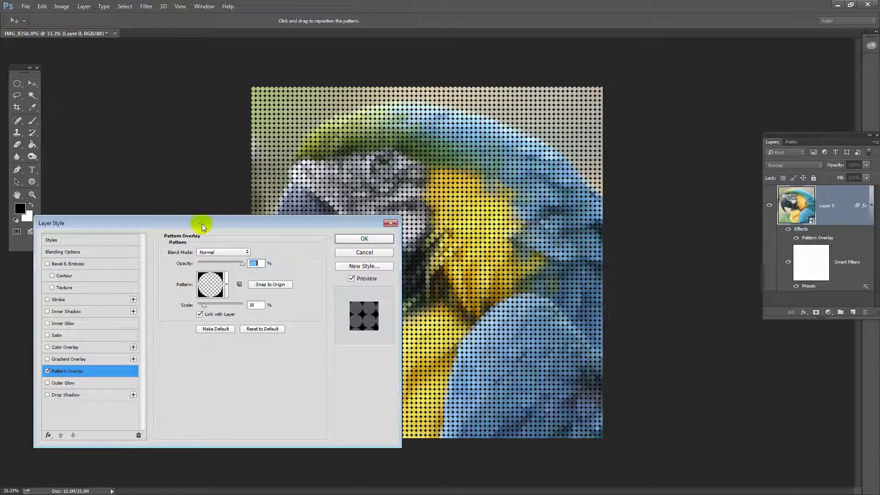
{"action": "left_click_drag", "start_coordinate": [202, 223], "coordinate": [644, 246]}
{"action": "left_click", "coordinate": [669, 306]}
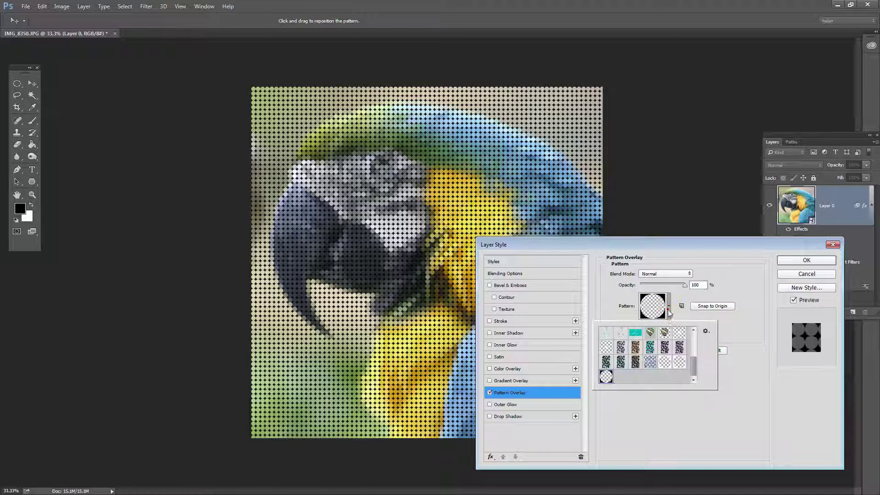
{"action": "left_click", "coordinate": [677, 363]}
{"action": "left_click", "coordinate": [743, 284]}
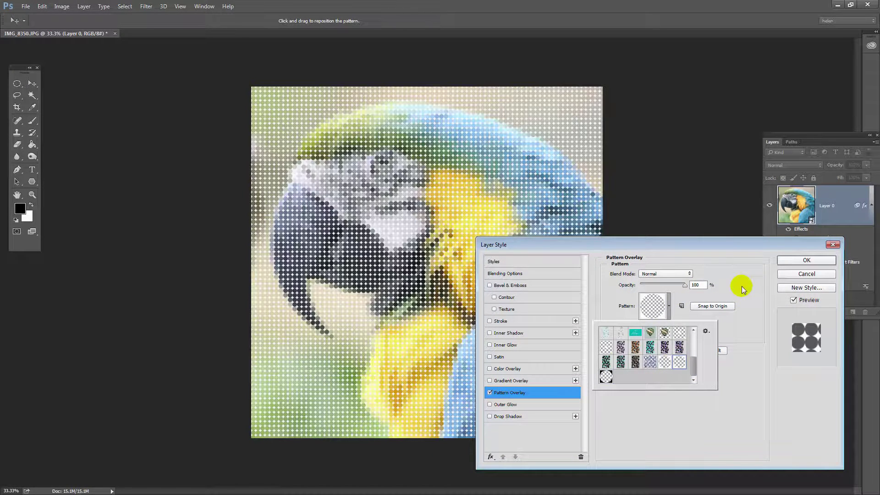
{"action": "left_click", "coordinate": [794, 261]}
{"action": "key", "text": "z"}
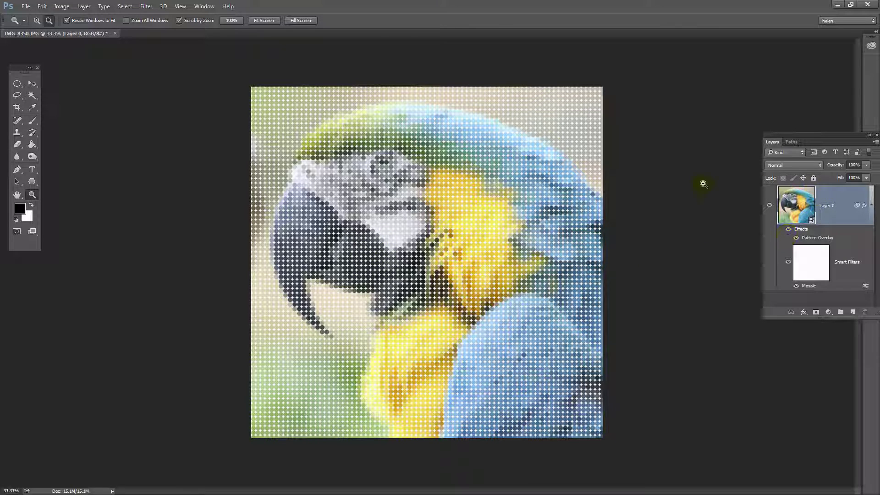
Step: Add a new Curves 1 adjustment layer from the Layer menu
{"action": "left_click", "coordinate": [836, 194]}
{"action": "left_click", "coordinate": [85, 6]}
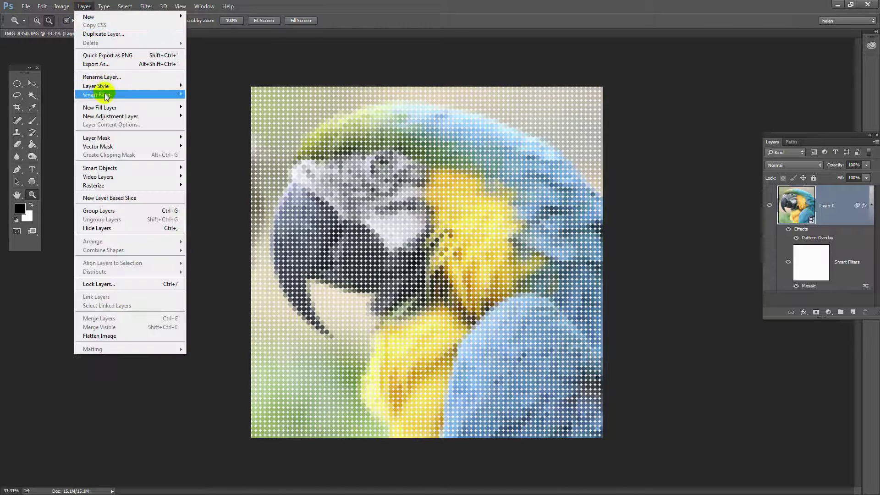
{"action": "mouse_move", "coordinate": [106, 116]}
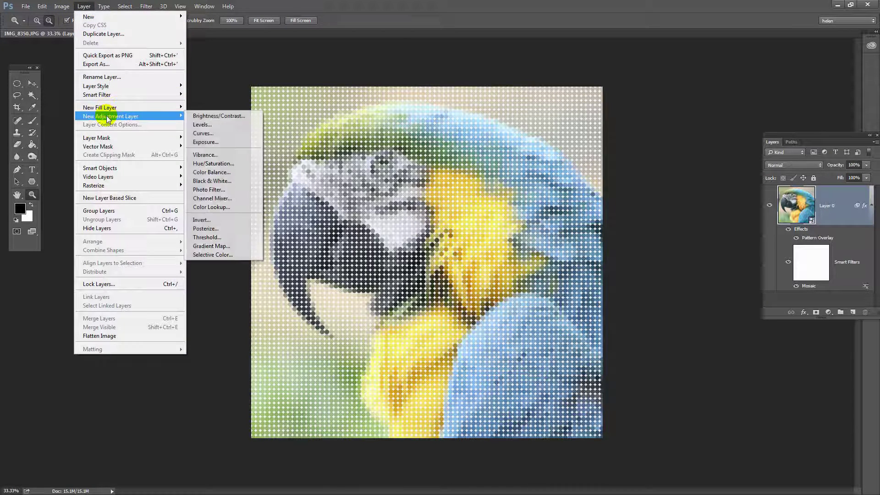
{"action": "left_click", "coordinate": [203, 133]}
{"action": "left_click", "coordinate": [339, 209]}
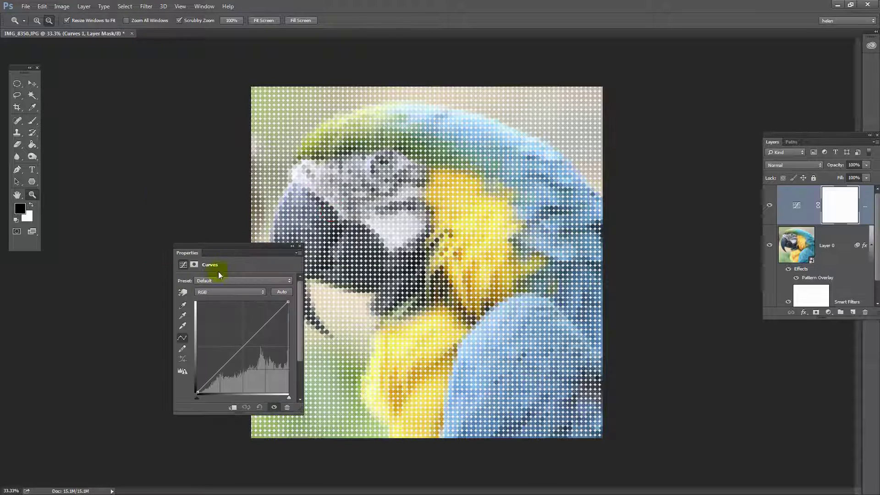
Step: Bend the curve into an S, darkening shadows and raising highlights, then compare with the layer hidden
{"action": "left_click_drag", "start_coordinate": [229, 254], "coordinate": [118, 278]}
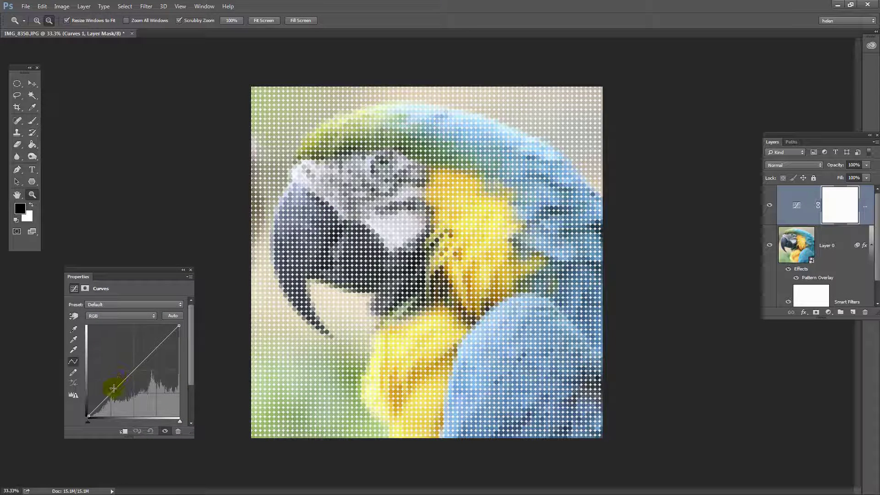
{"action": "left_click_drag", "start_coordinate": [114, 389], "coordinate": [115, 402]}
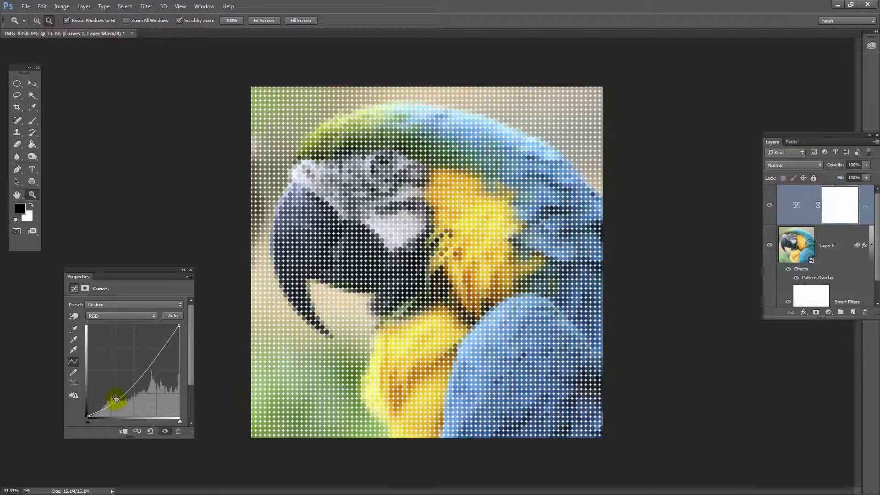
{"action": "left_click", "coordinate": [114, 405]}
{"action": "left_click", "coordinate": [112, 404]}
{"action": "left_click", "coordinate": [145, 375]}
{"action": "left_click_drag", "start_coordinate": [145, 375], "coordinate": [150, 349]}
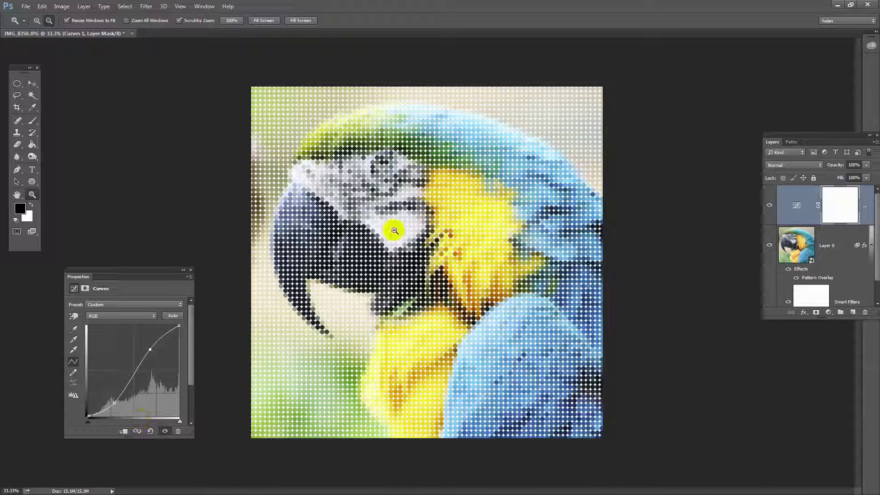
{"action": "left_click", "coordinate": [191, 271]}
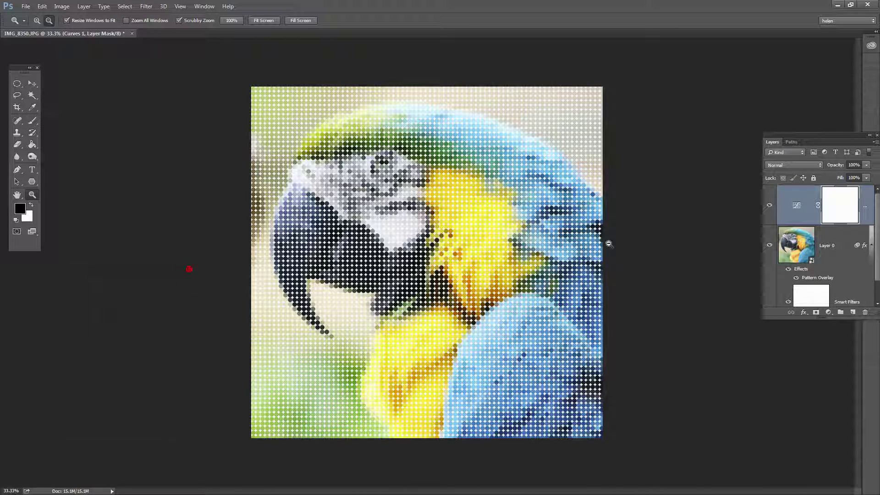
{"action": "left_click", "coordinate": [770, 206]}
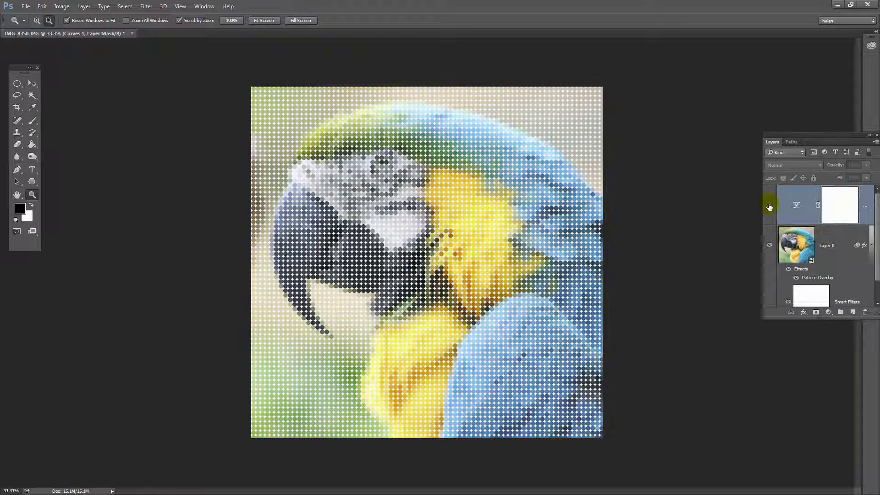
{"action": "left_click", "coordinate": [770, 206]}
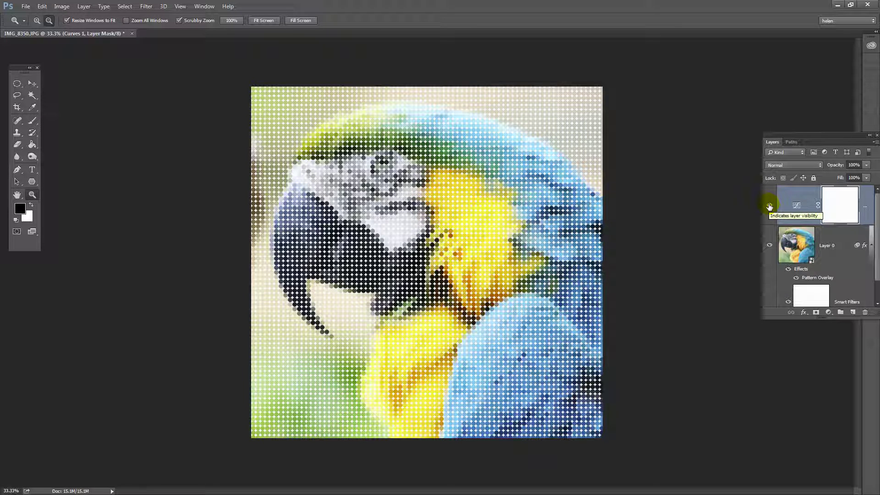